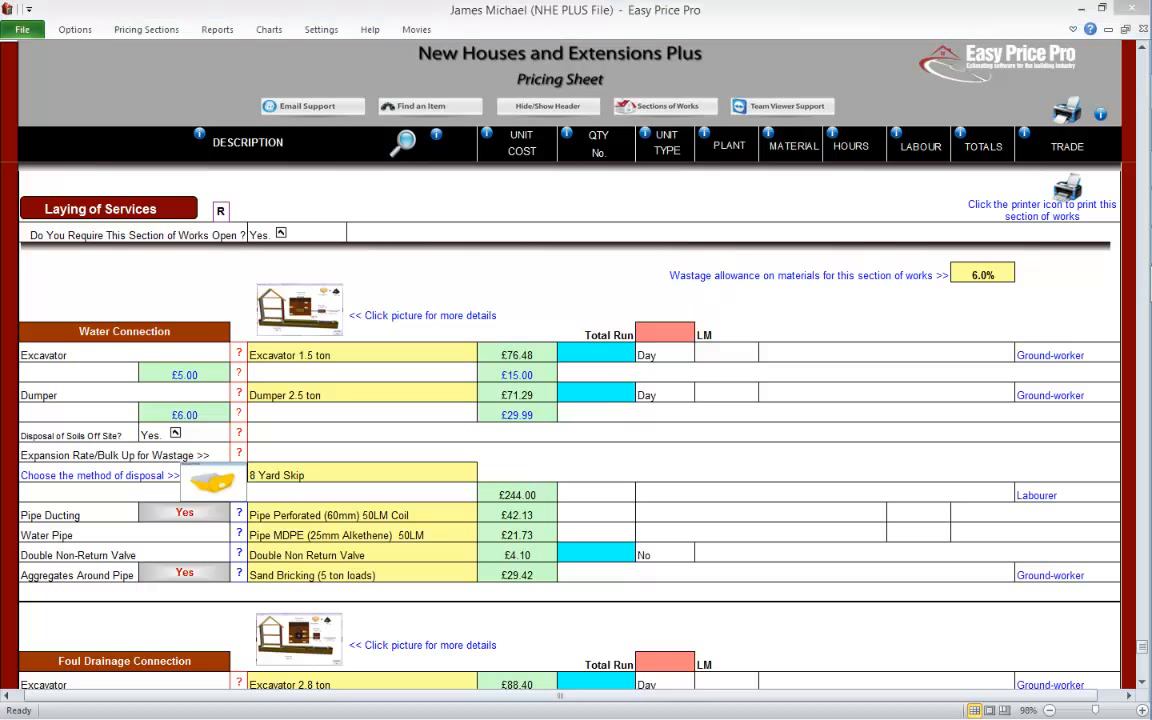
Step: Set the Water Connection total run to 22 LM and review its illustrated trench and pipe details
left_click(665, 332)
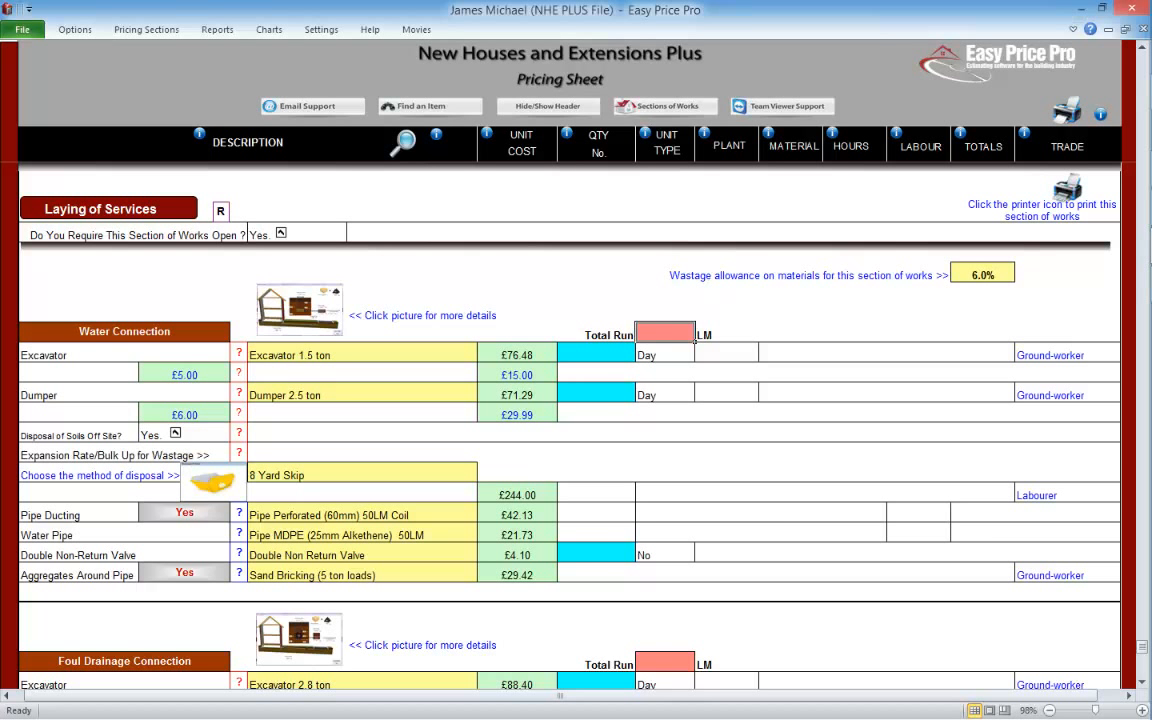
type("22")
key("Return")
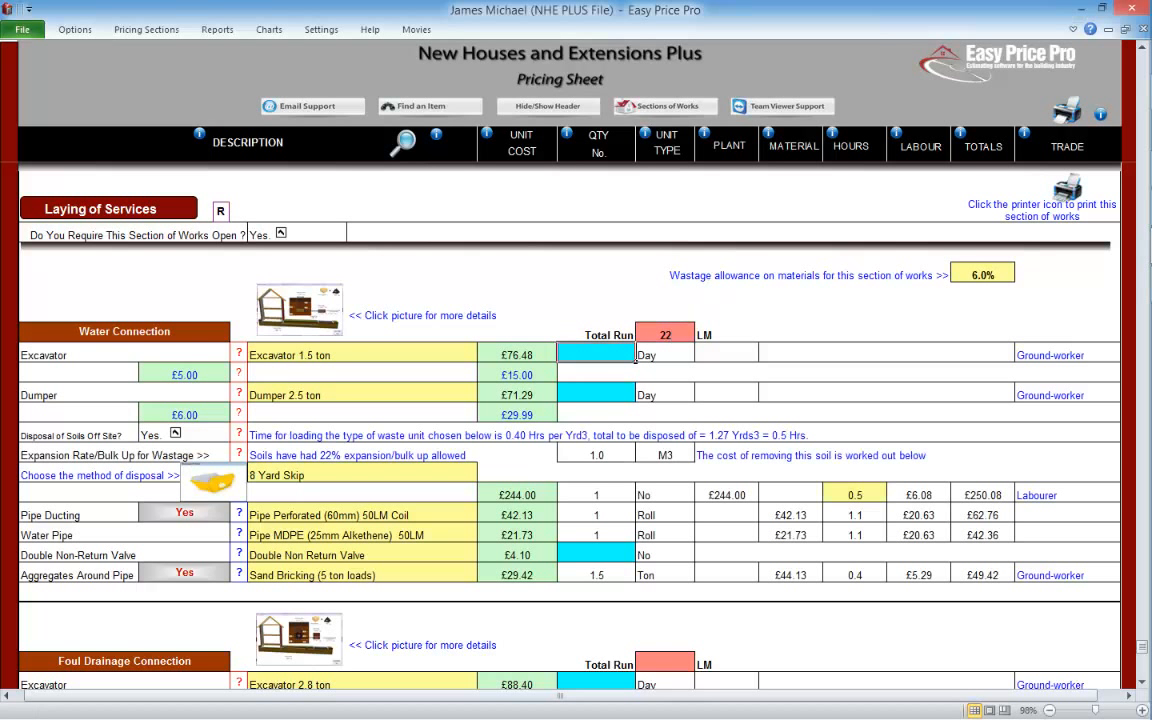
left_click(300, 308)
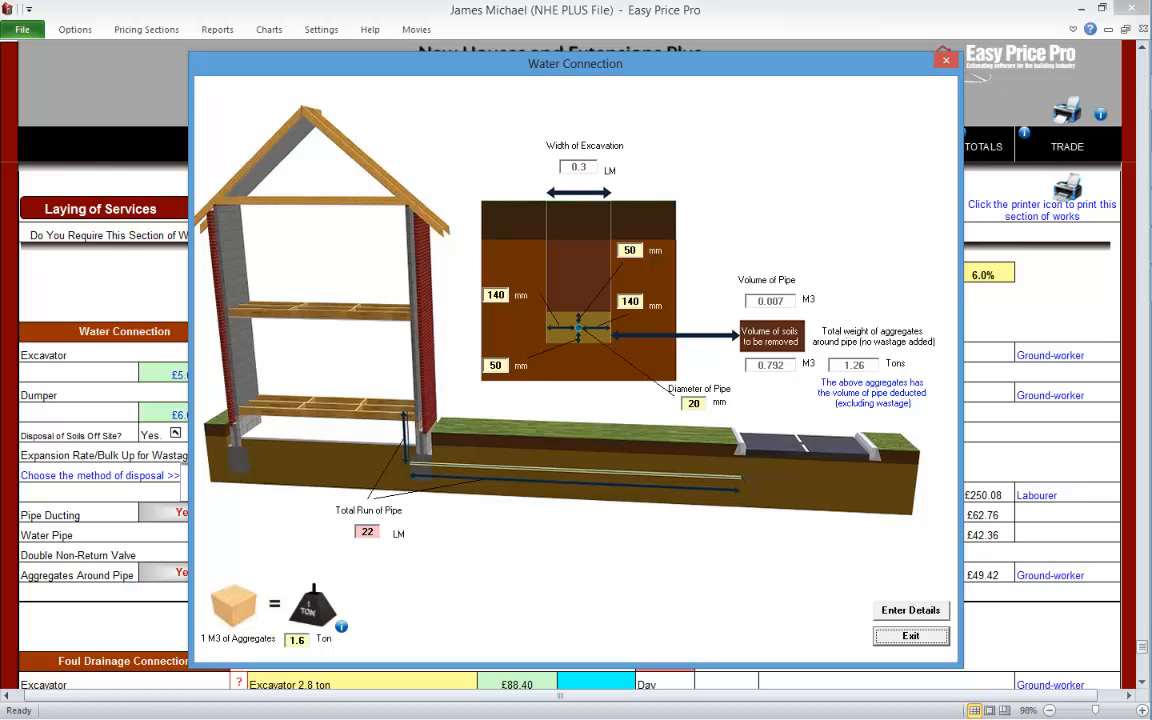
left_click(910, 636)
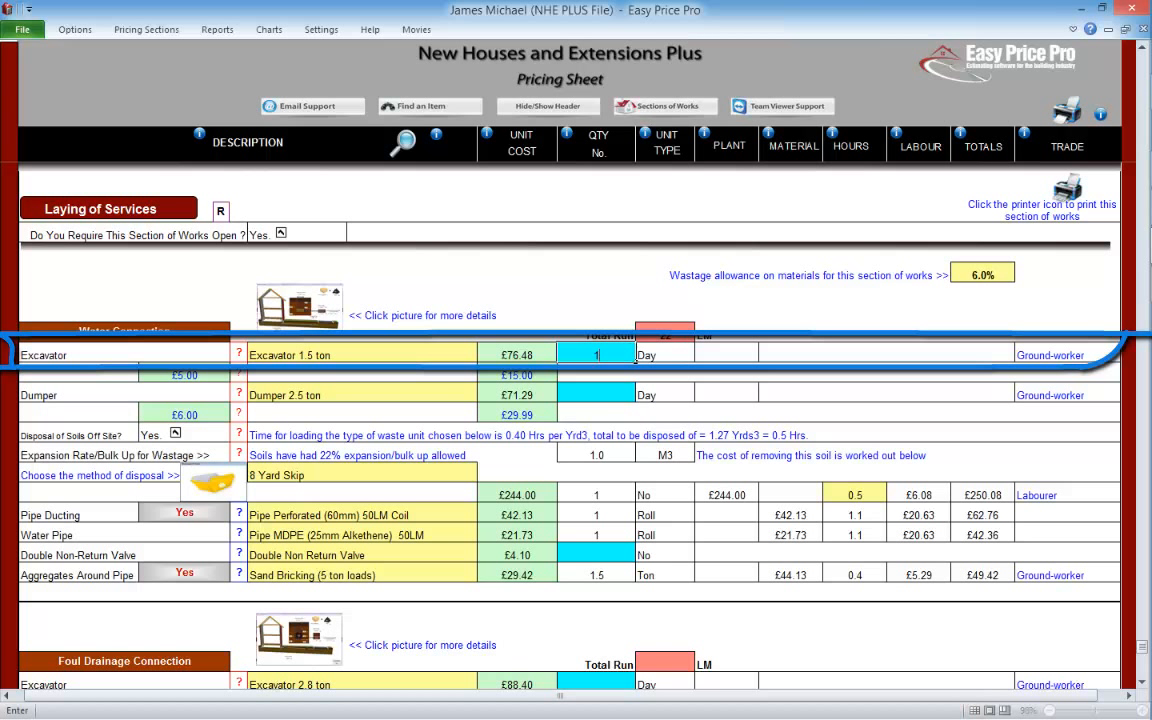
Step: Set the Water Connection excavator and dumper quantities to 1 day each
type("1")
key("Return")
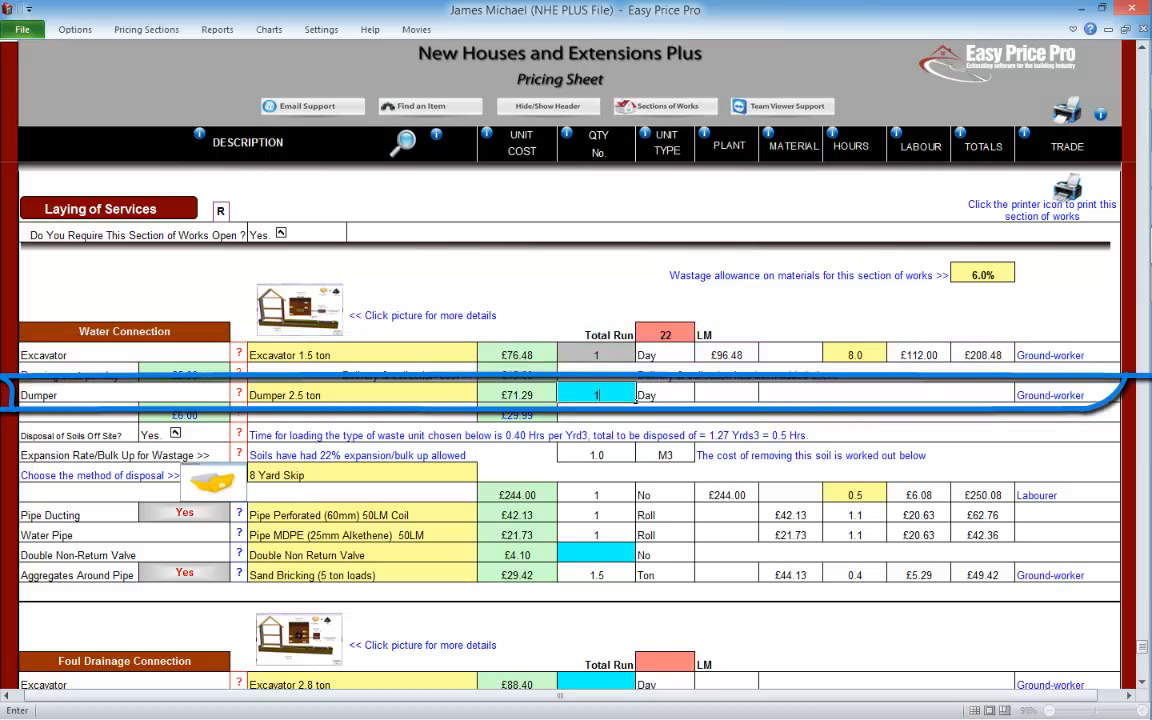
type("1")
key("Return")
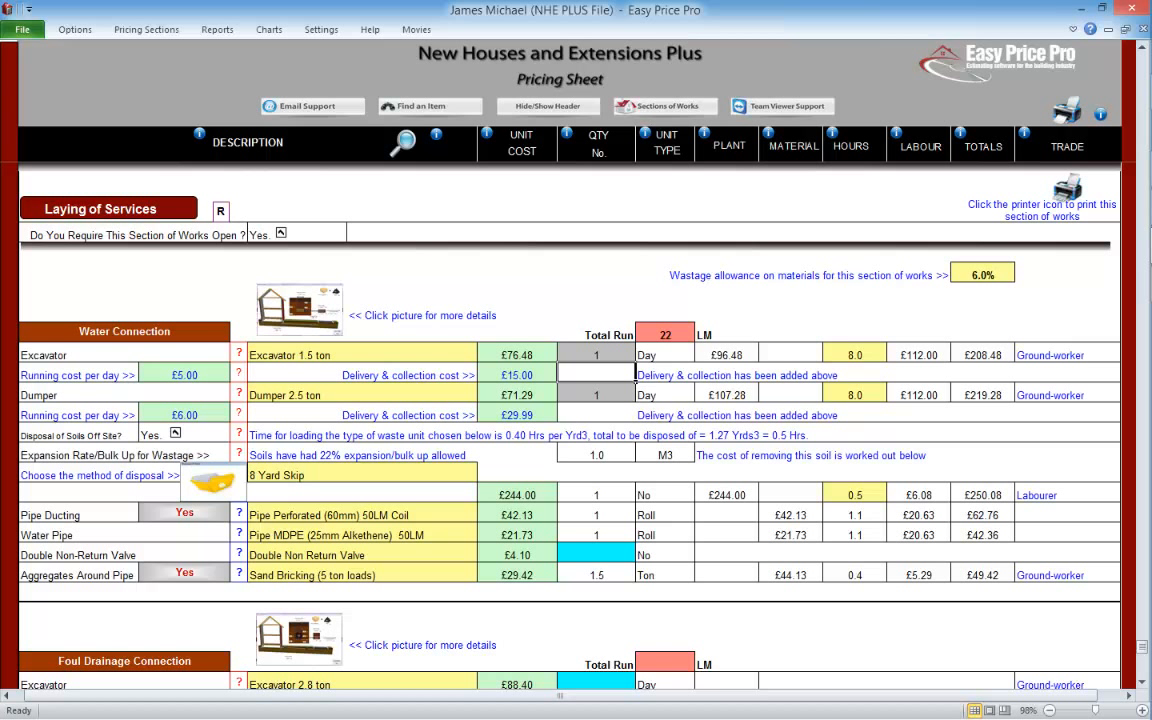
Step: Choose the 2 Yard Skip for the Water Connection soil disposal and set its pipe ducting to No
left_click(212, 480)
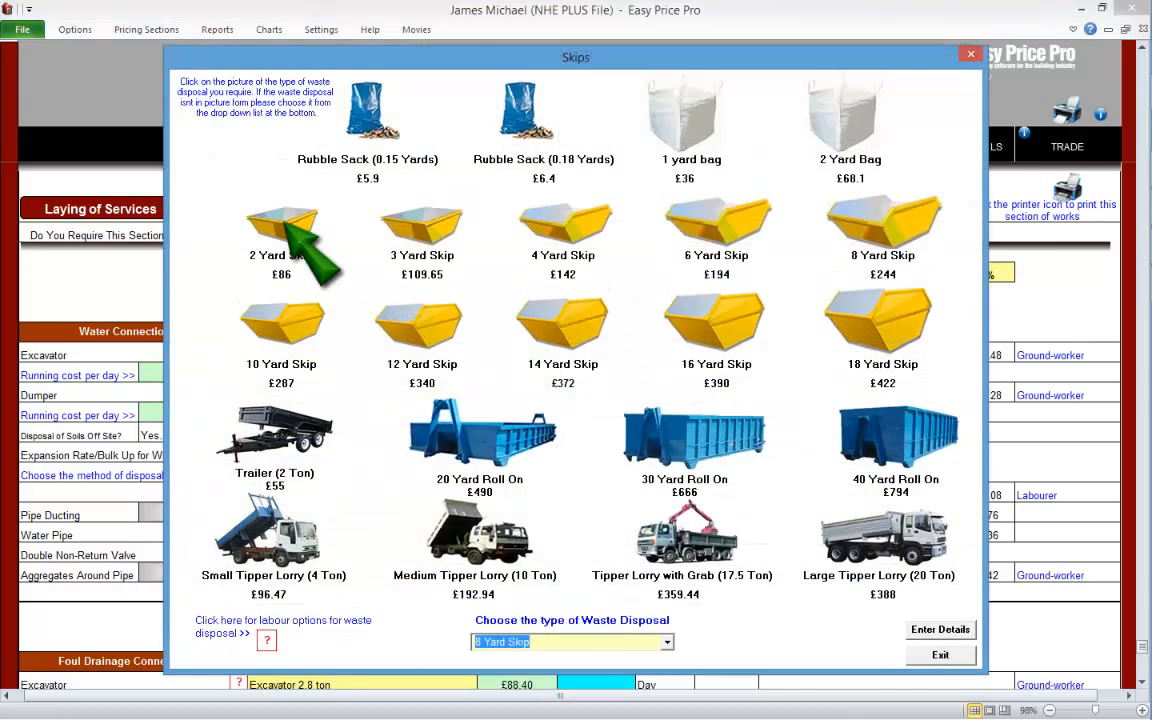
left_click(284, 224)
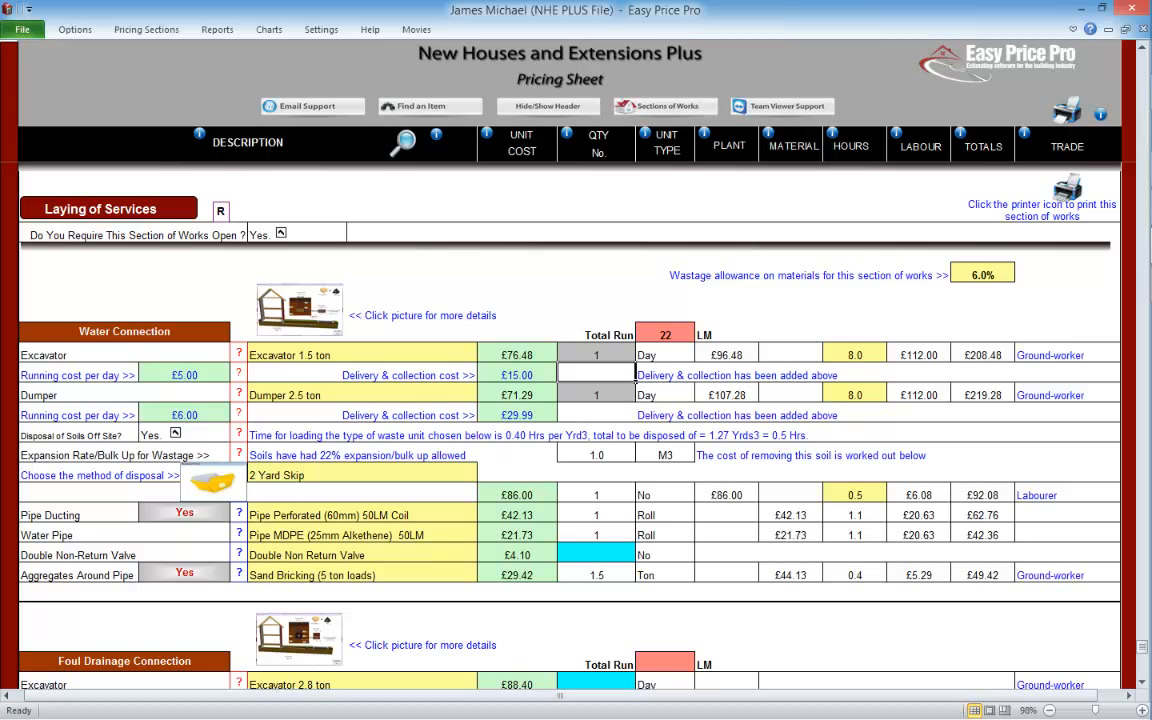
left_click(190, 512)
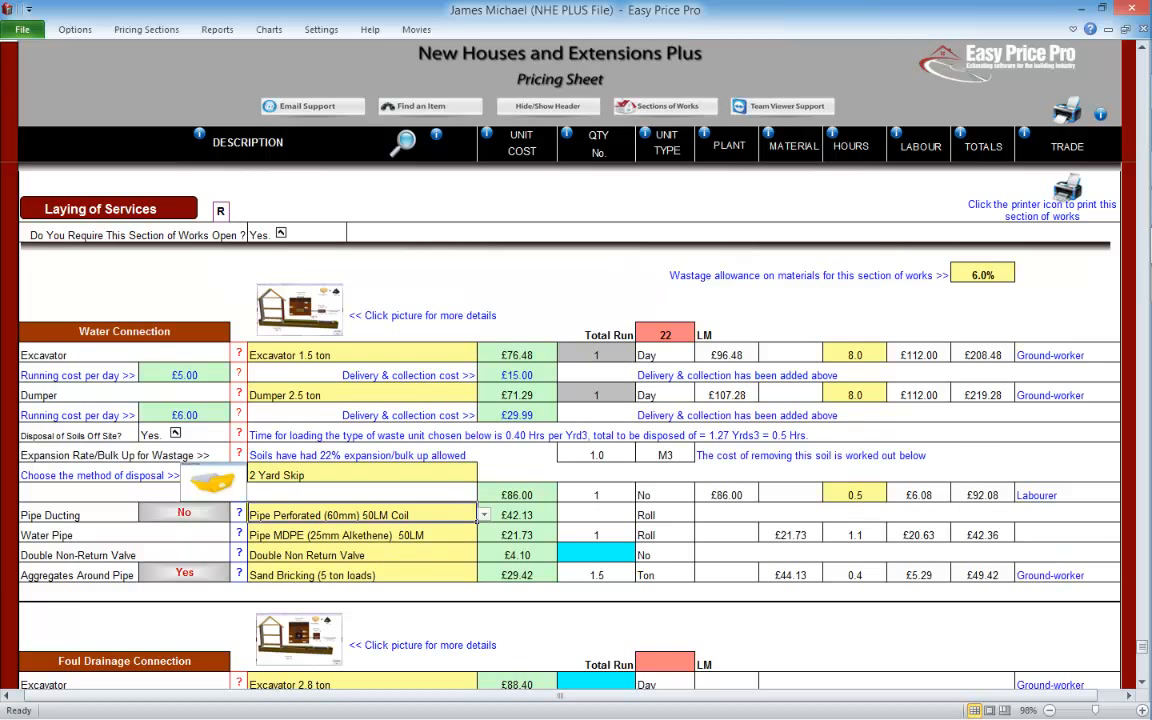
Step: Change the water pipe to Pipe MDPE (20mm Alkethene) 50LM and set the double non-return valve quantity to 1
left_click(596, 535)
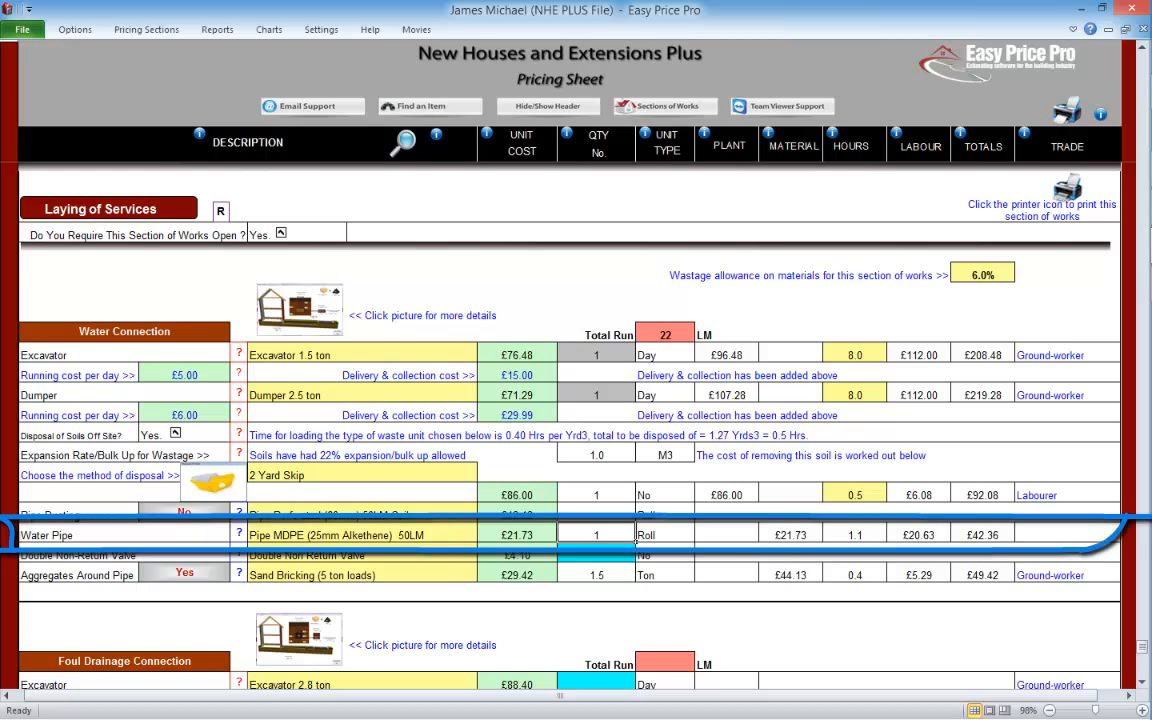
left_click(462, 535)
left_click(484, 535)
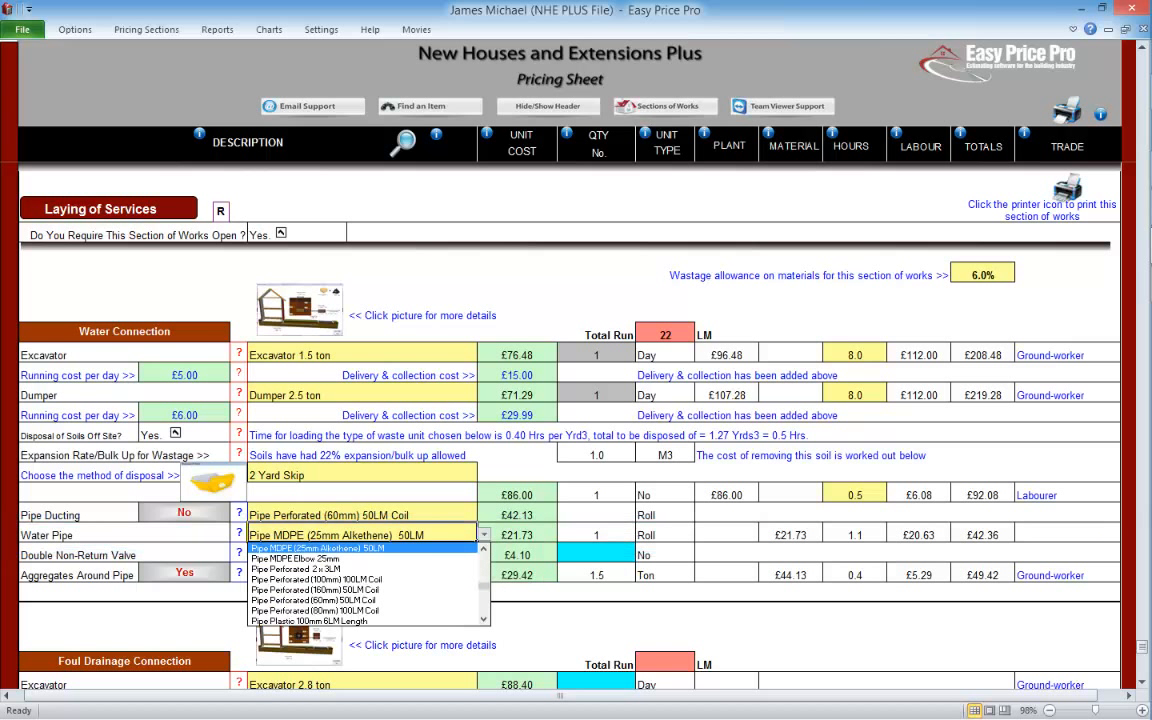
left_click(484, 549)
left_click(300, 497)
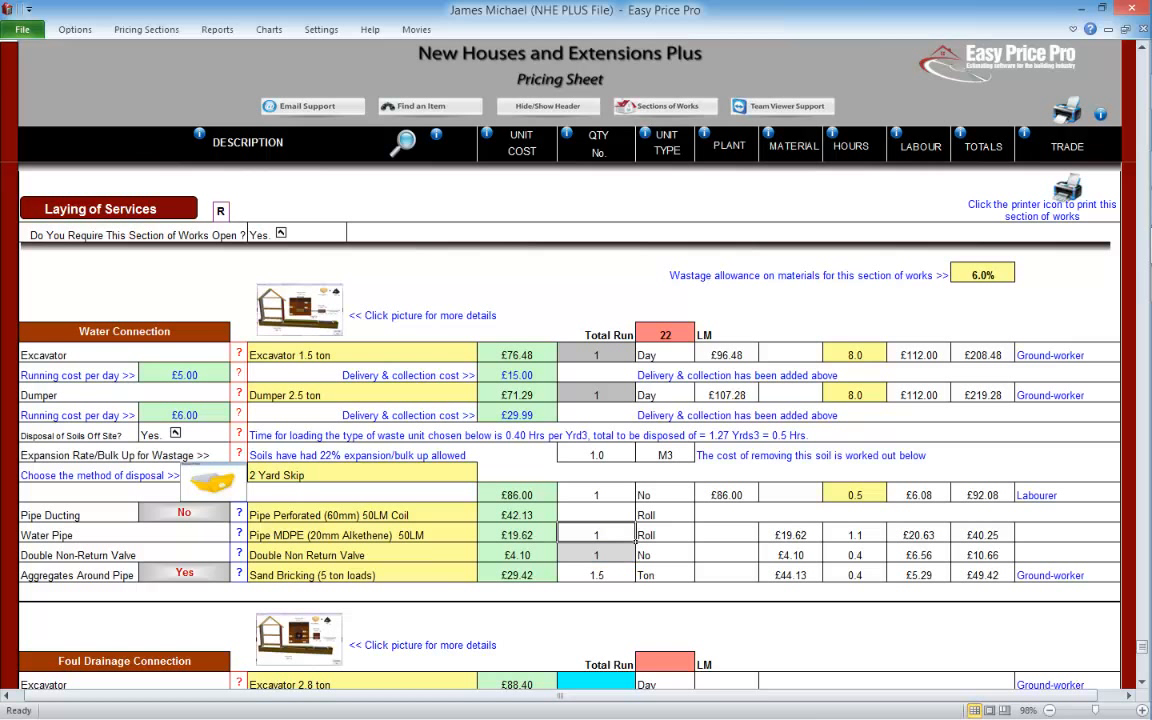
Step: Change the Water Connection aggregates around the pipe to Sand Bricking 1 ton
left_click(476, 577)
left_click(484, 575)
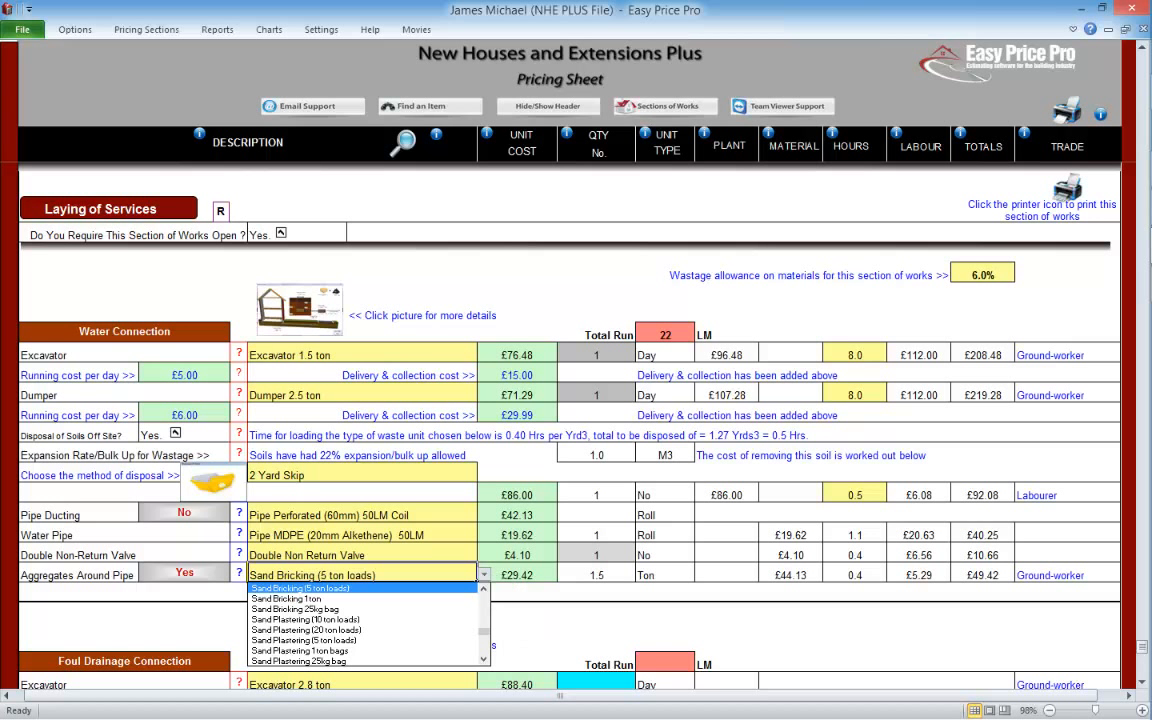
left_click(290, 598)
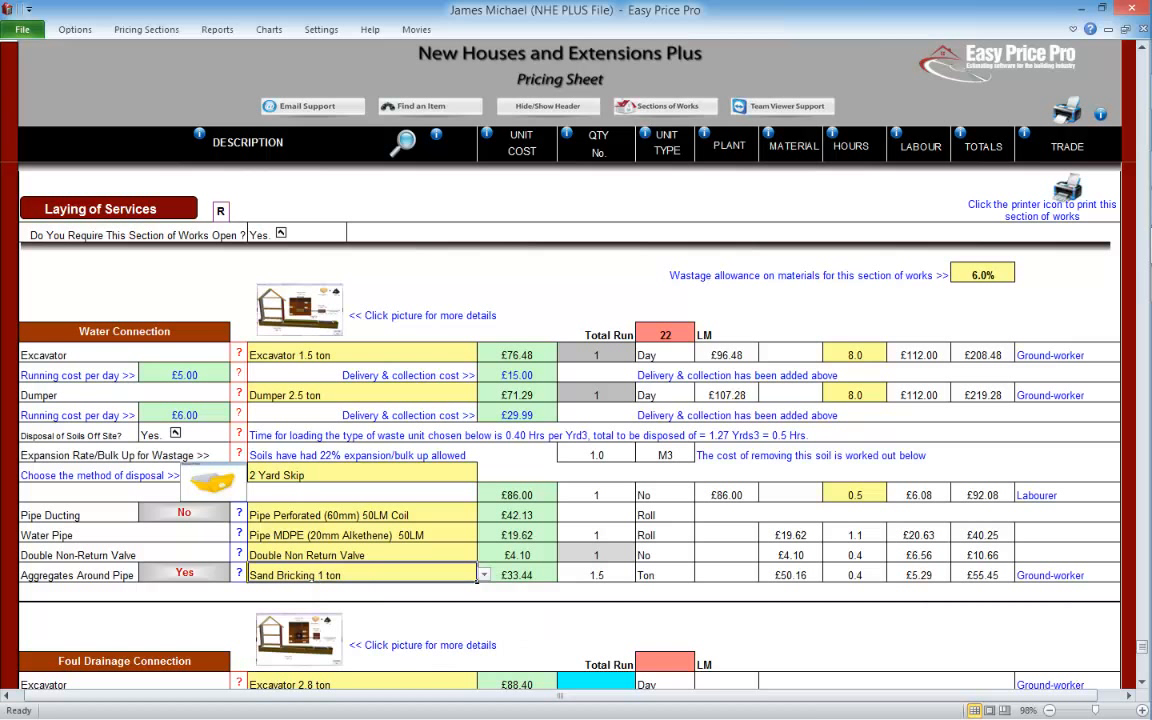
left_click(633, 578)
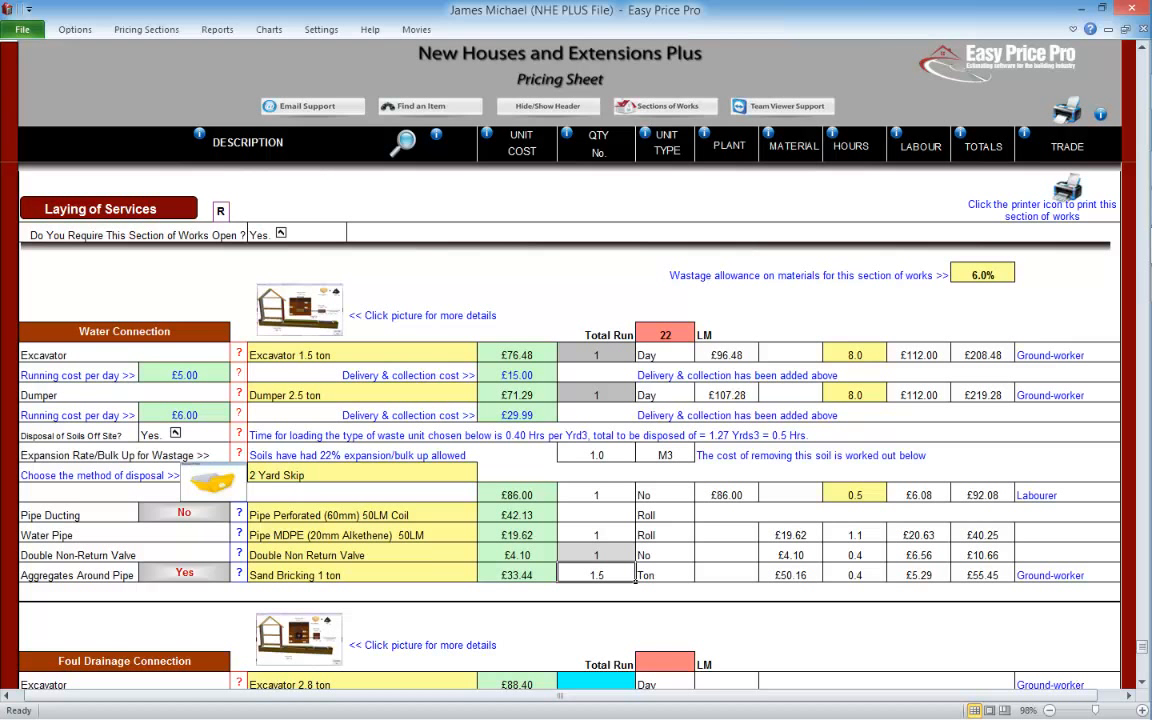
Step: Set the Foul Drainage Connection total run to 22 LM
scroll(575, 420, "down", 7)
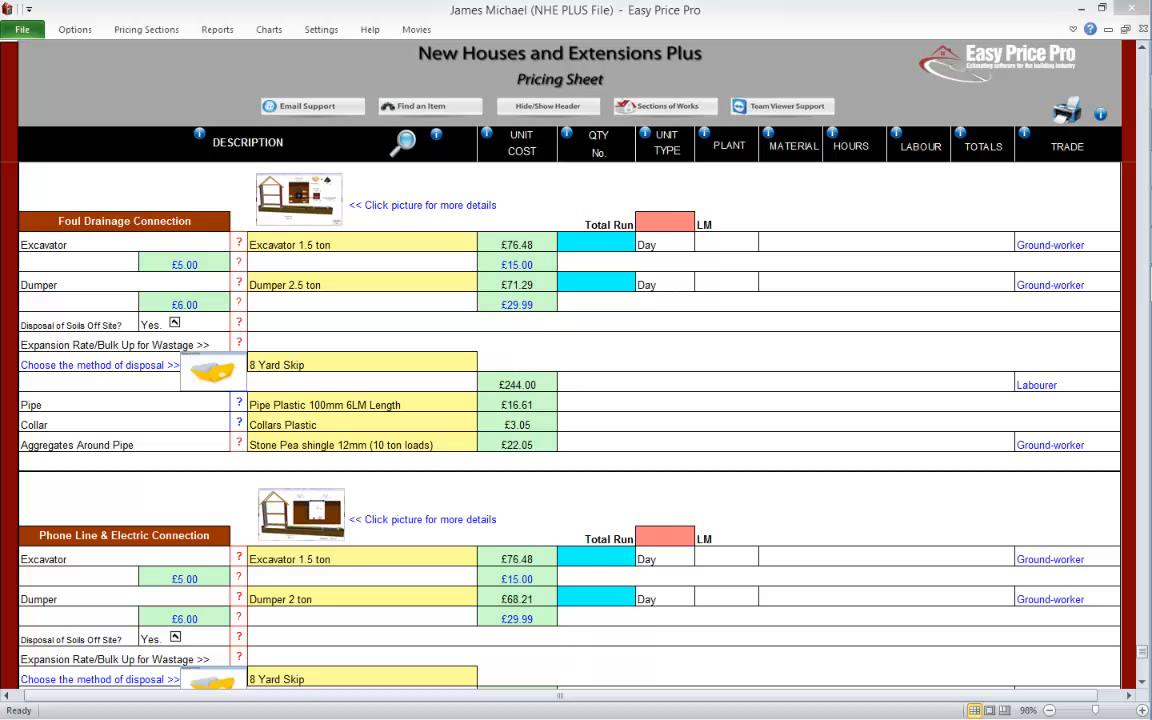
left_click(692, 226)
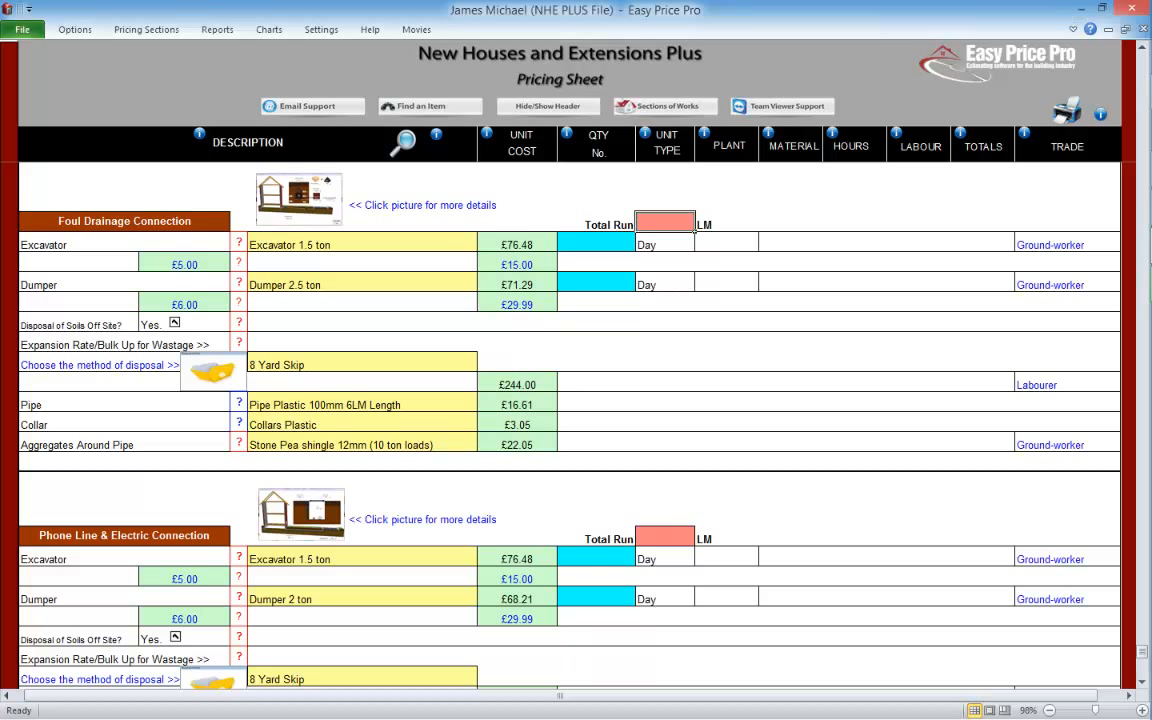
type("22")
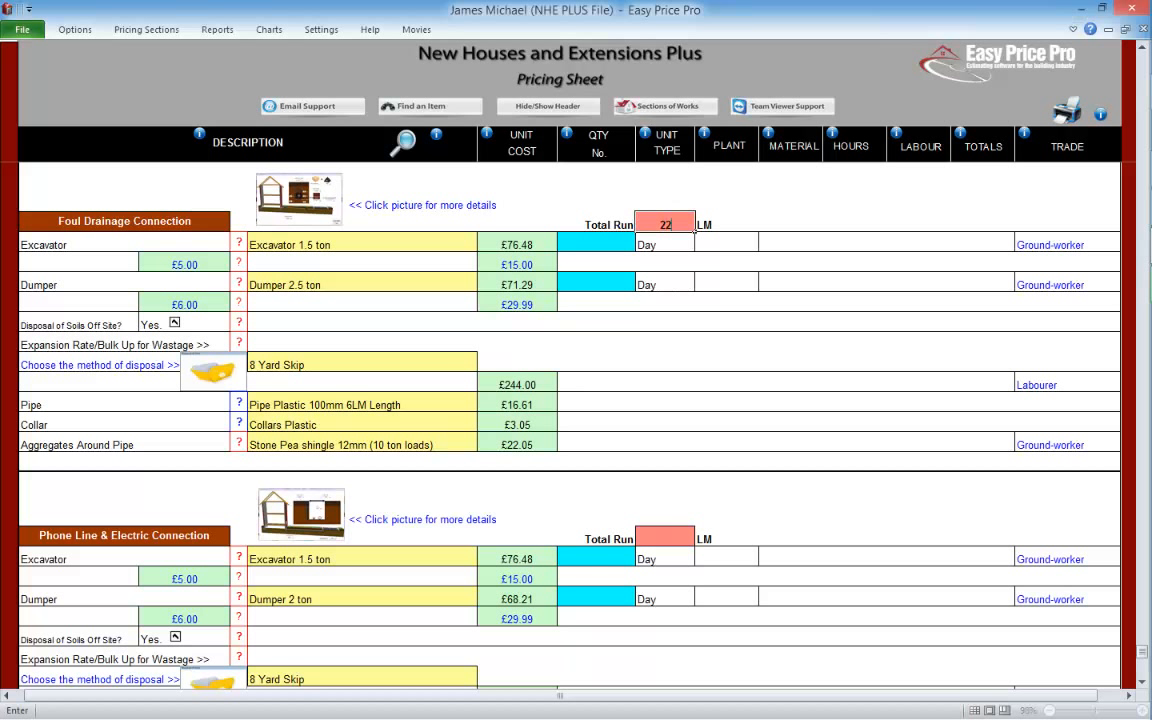
key("Return")
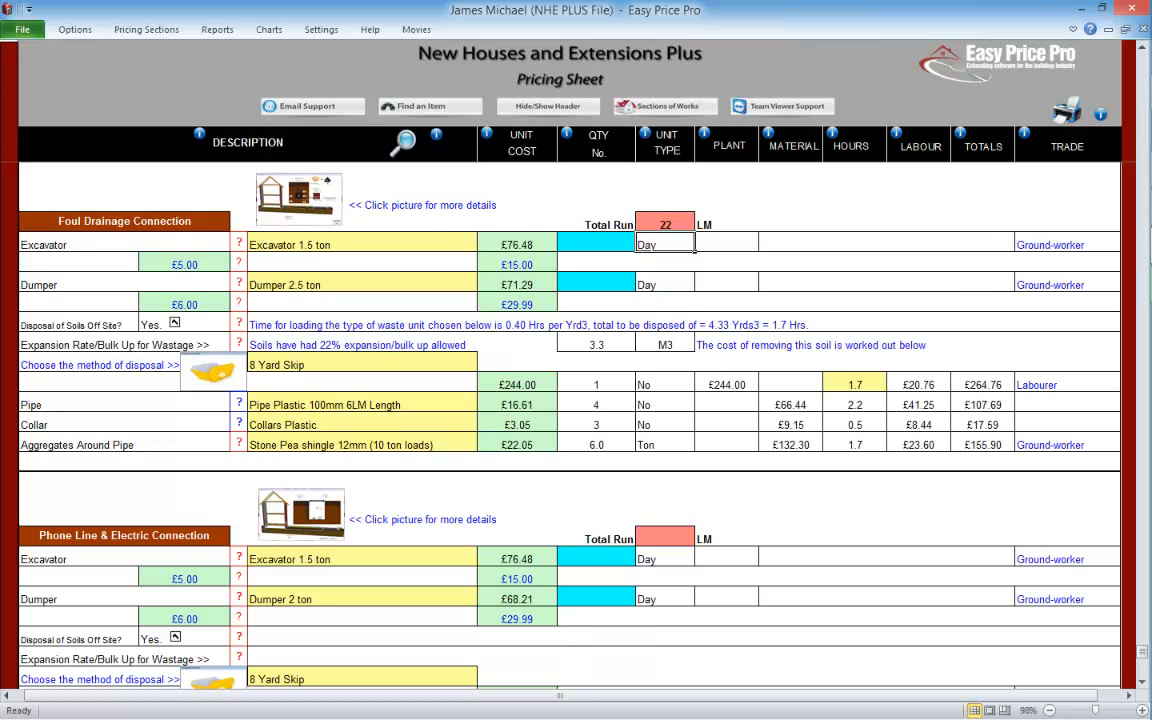
Step: In the foul drainage pipe details, set the aggregates on both sides of the pipe to 120 mm
left_click(296, 193)
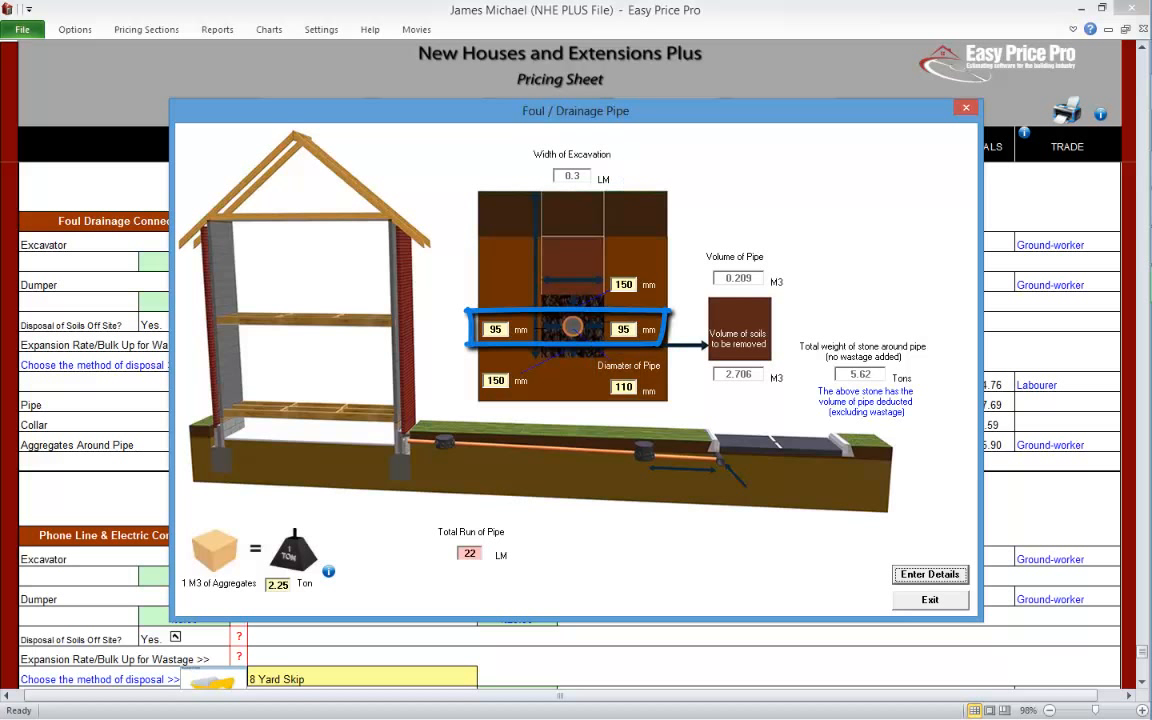
type("120")
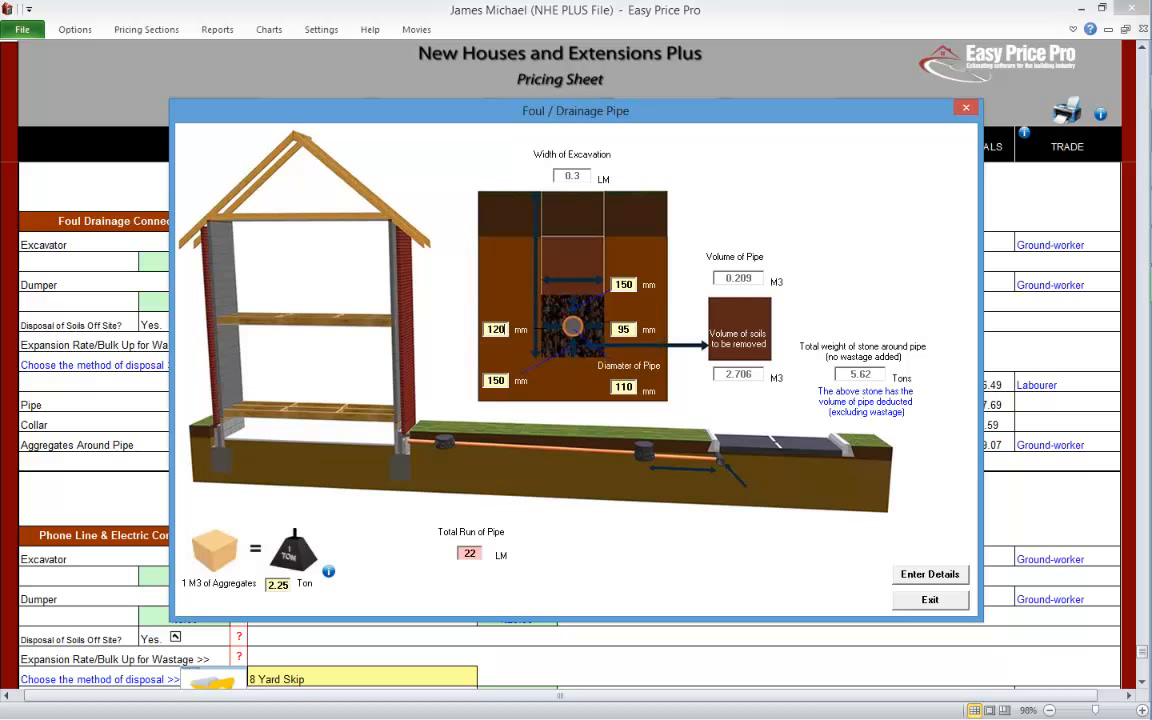
key("Tab")
type("120")
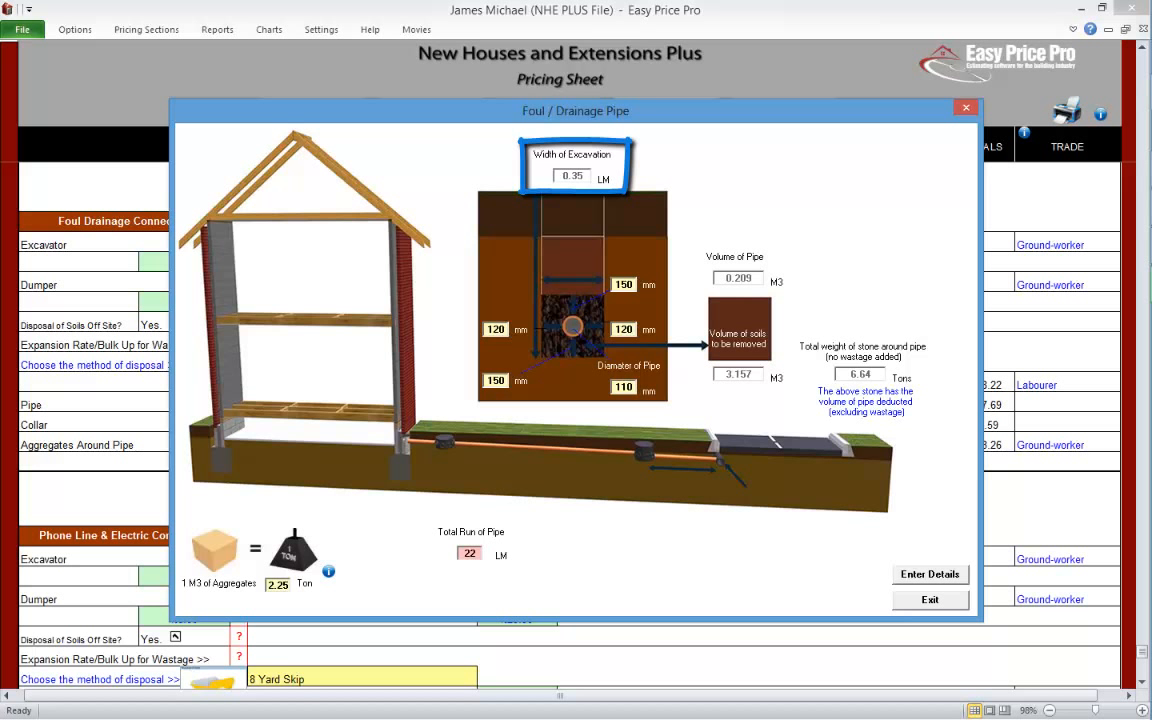
Step: Restore the aggregates on both sides of the foul drainage pipe to 95 mm and close the details
key("shift+Tab")
type("95")
key("Tab")
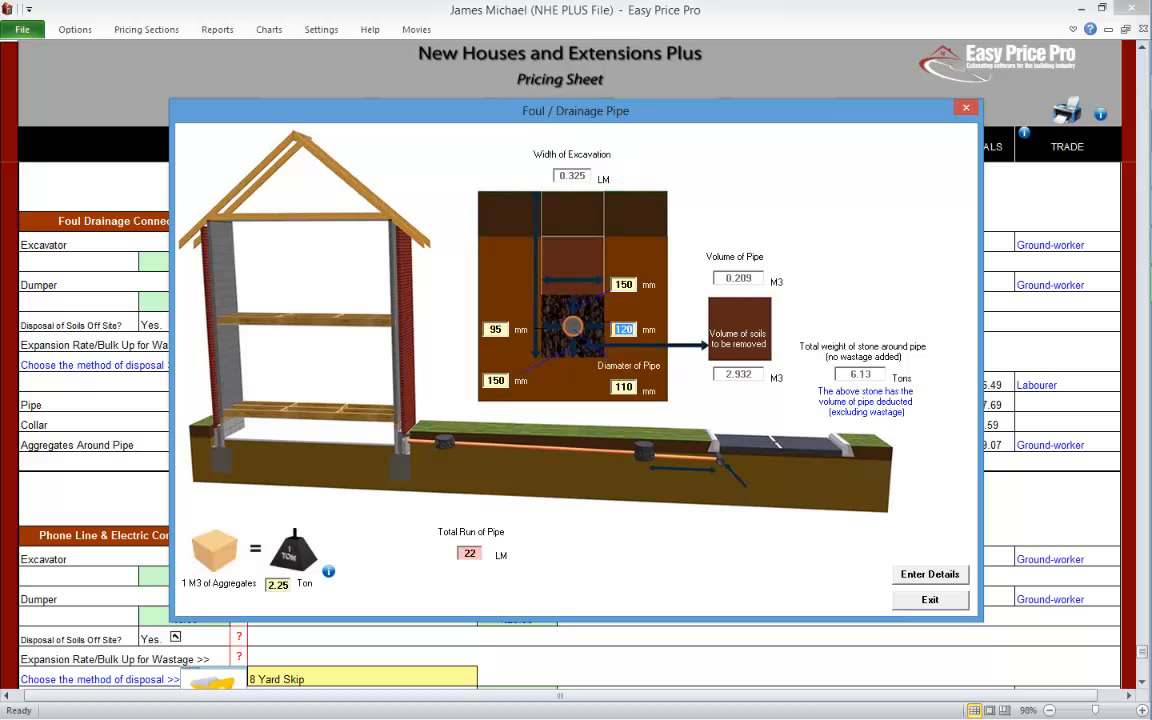
type("95")
left_click(930, 600)
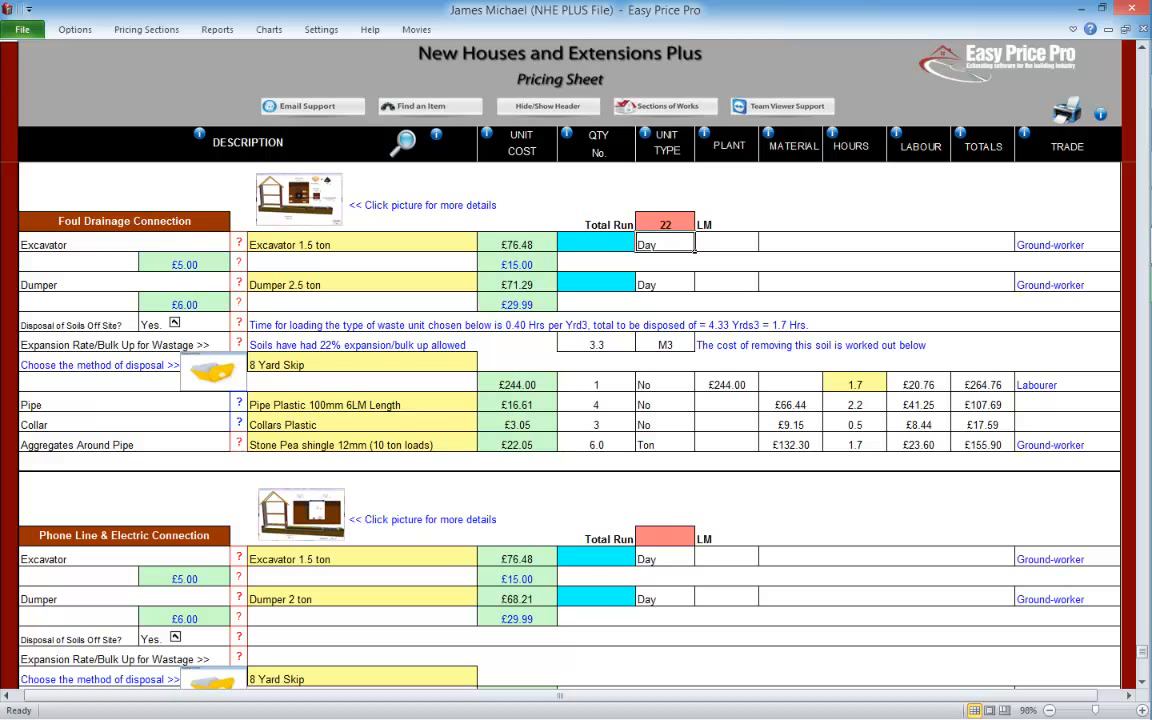
Step: Set the Foul Drainage excavator and dumper quantities to 1 day each
key("Left")
type("1")
key("Down")
key("Down")
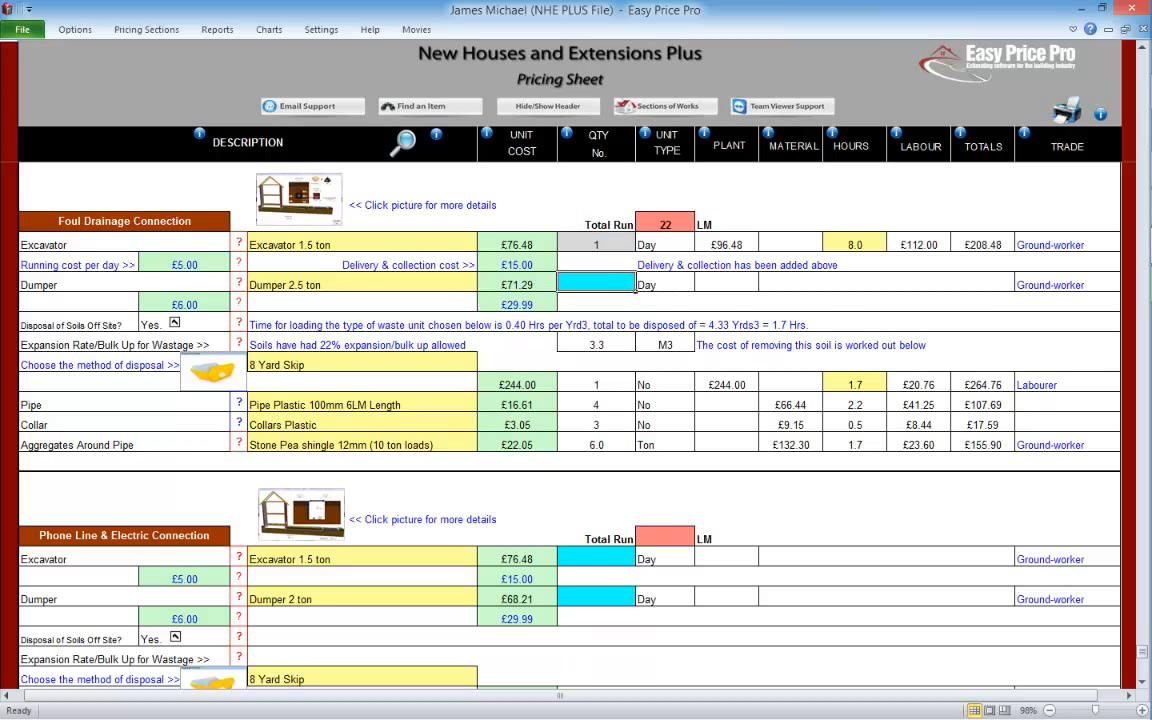
type("1")
key("Up")
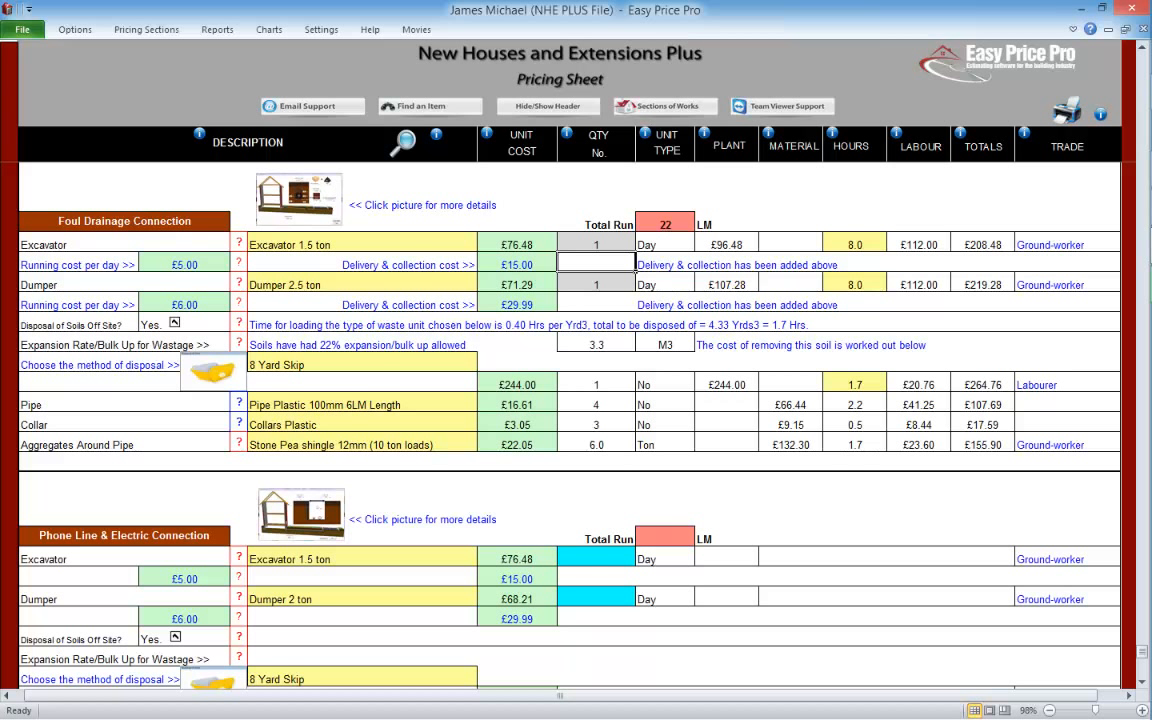
Step: Choose the 6 Yard Skip for the Foul Drainage soil disposal and review the Aggregates Around Pipe dimensions
left_click(226, 380)
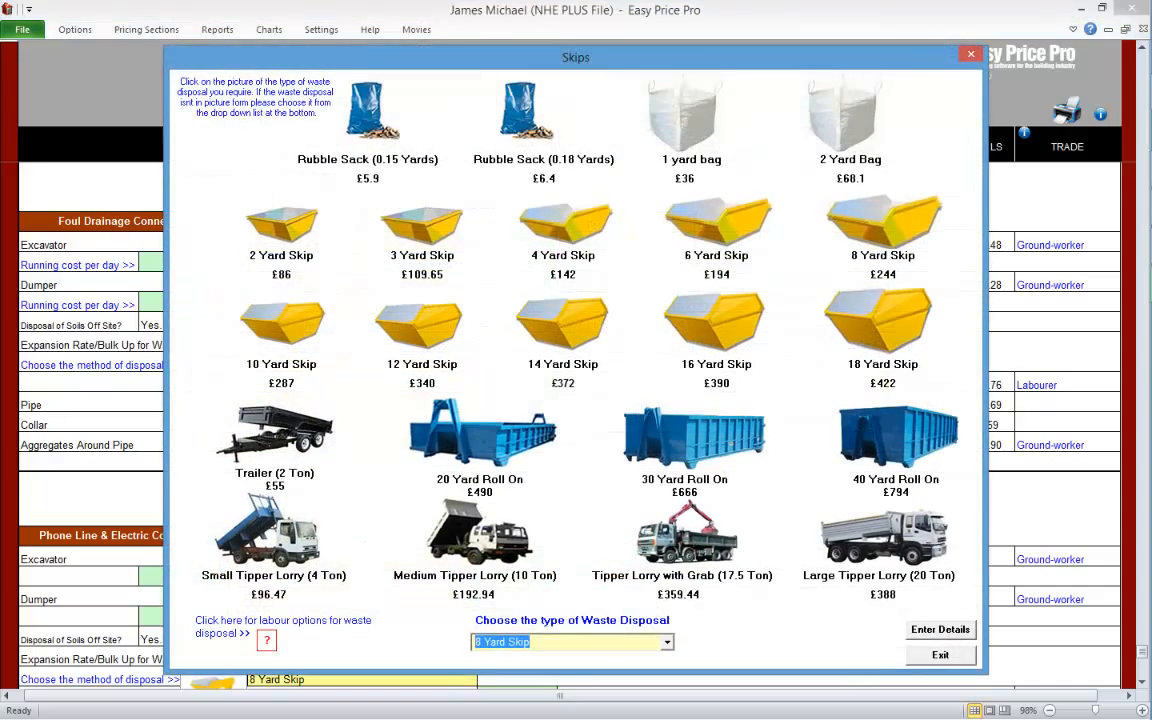
left_click(716, 222)
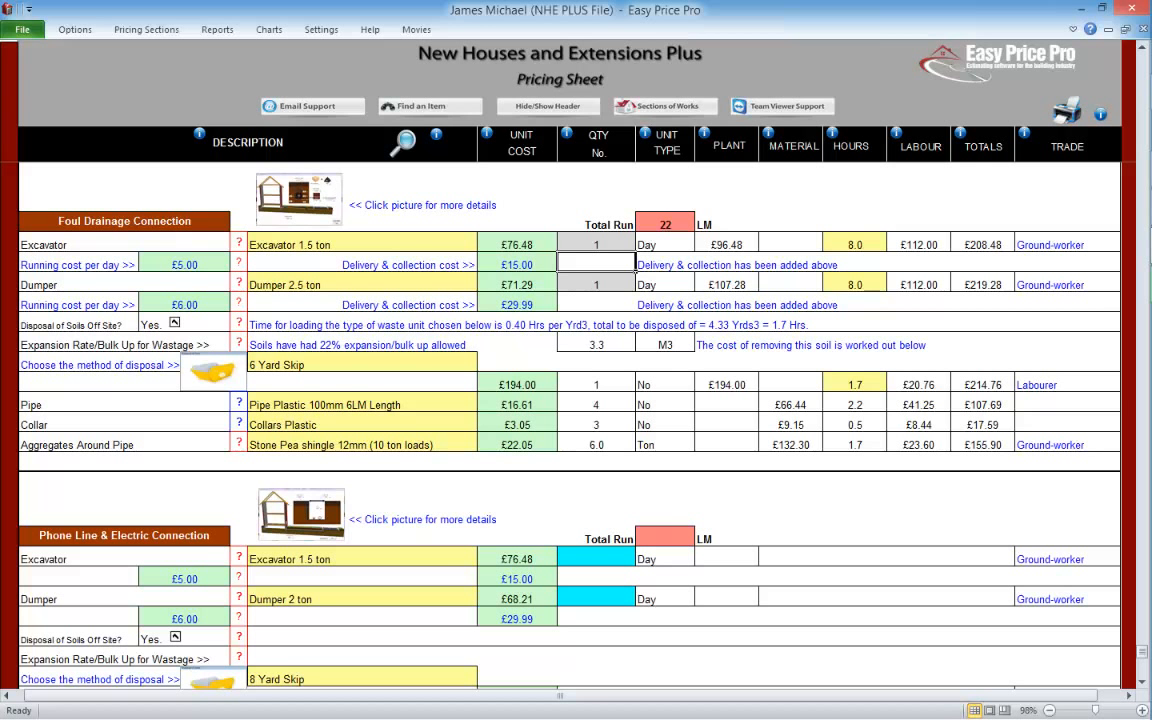
left_click(239, 443)
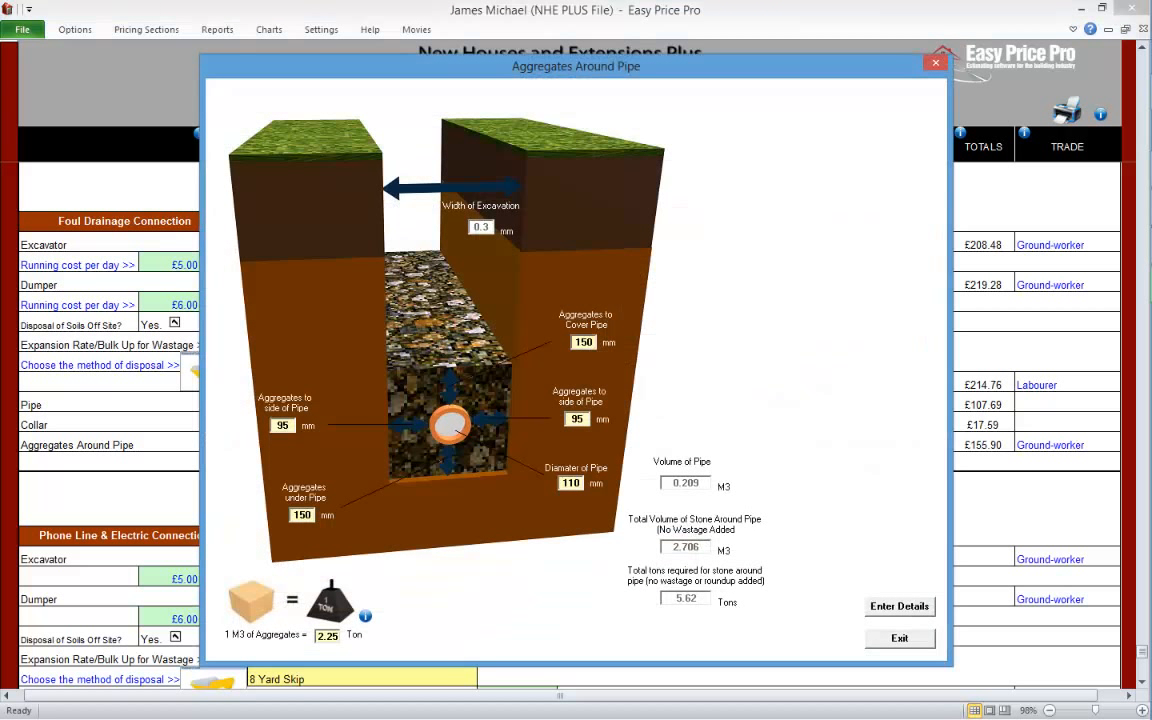
left_click(899, 638)
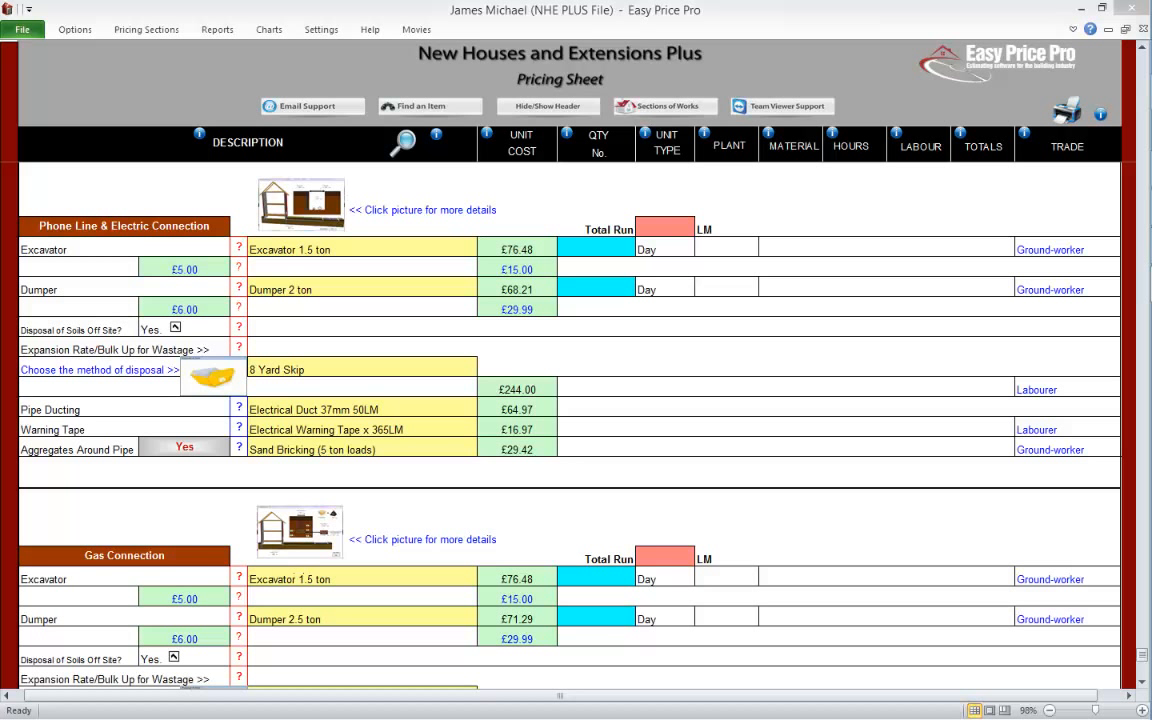
Step: Set the Phone Line & Electric Connection total run to 22 LM
left_click(665, 227)
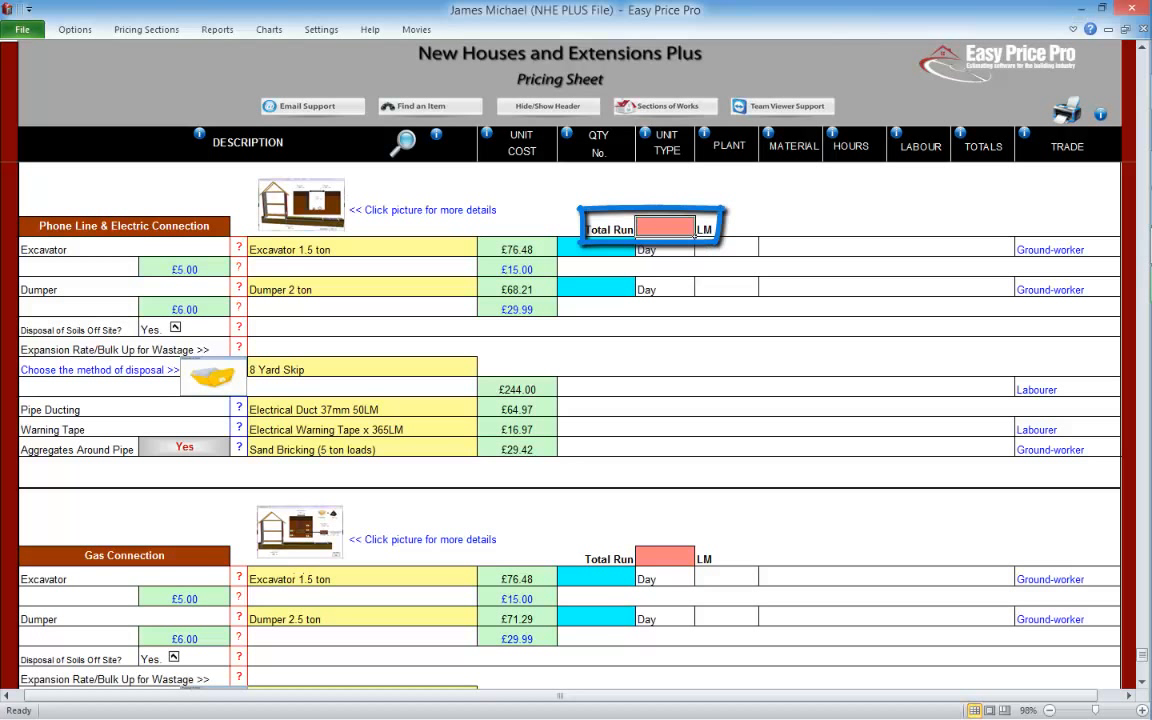
type("22")
key("Return")
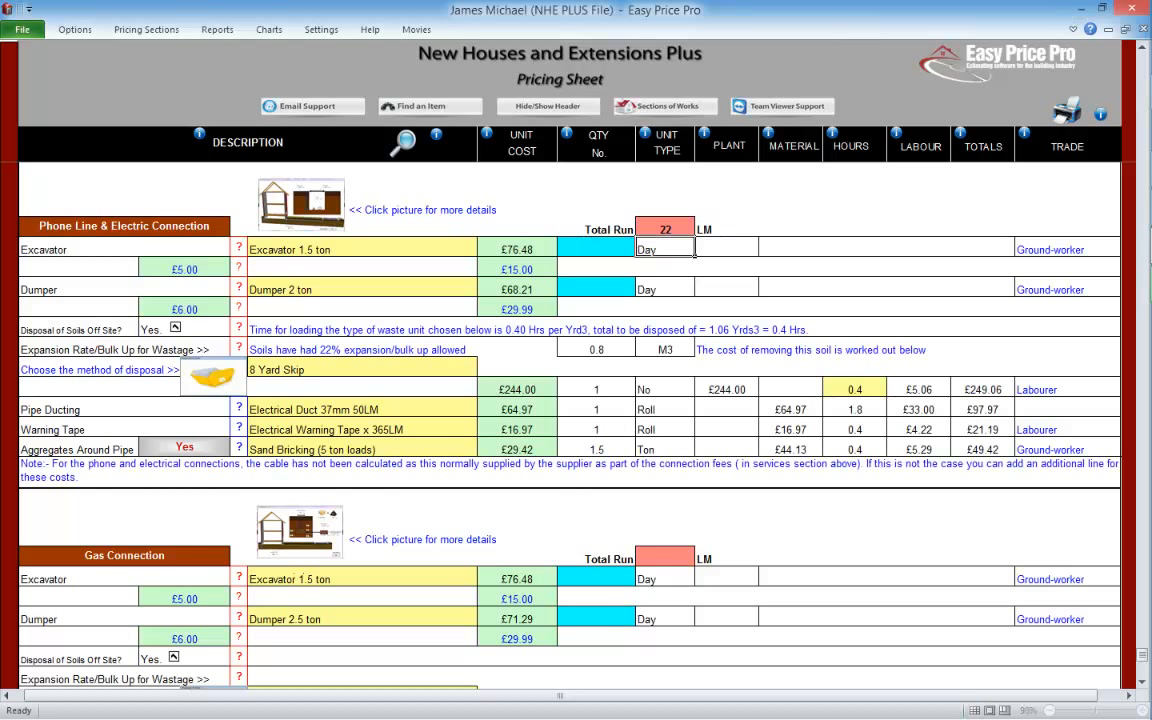
Step: Set the Phone Line & Electric Connection pipe diameter to 37 mm and adjust both side aggregates equally for a 0.3 LM excavation width
left_click(300, 205)
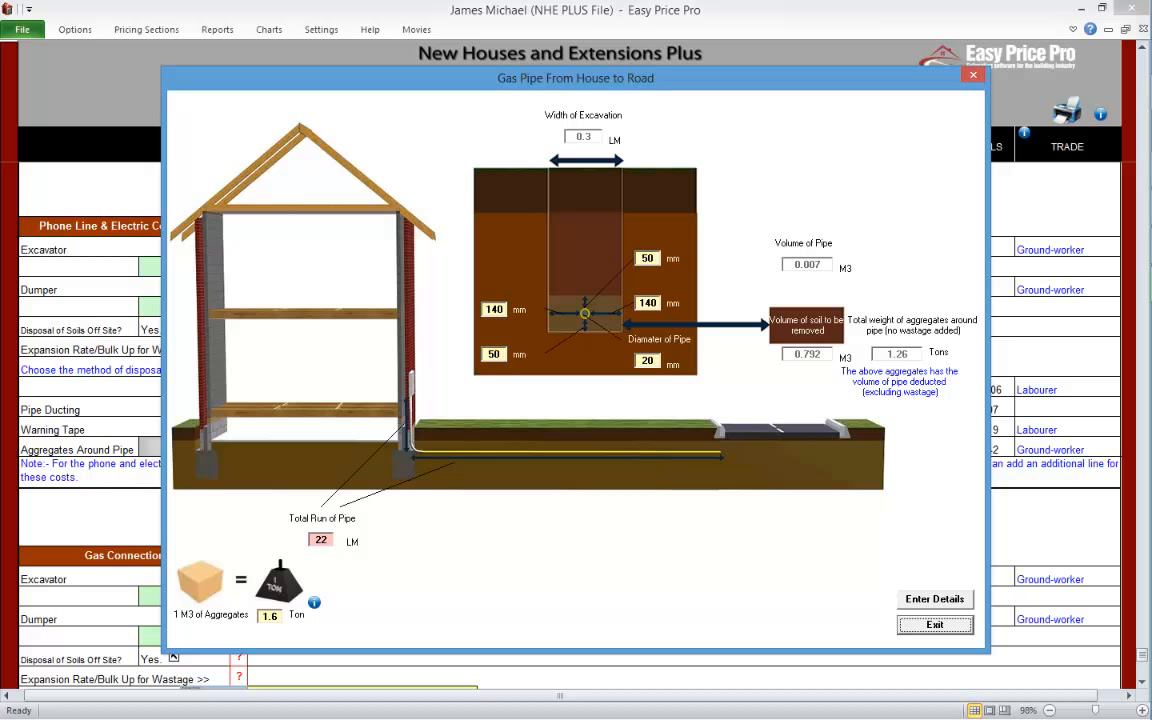
key("Tab")
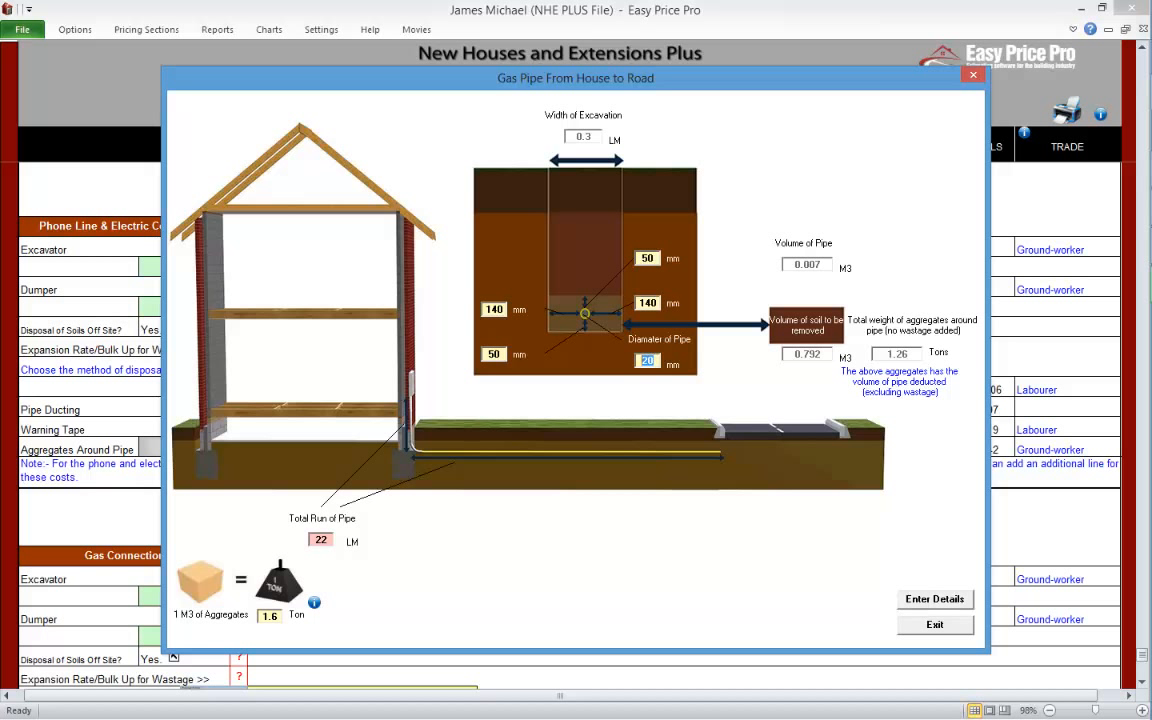
type("37")
key("Tab")
type("31.5")
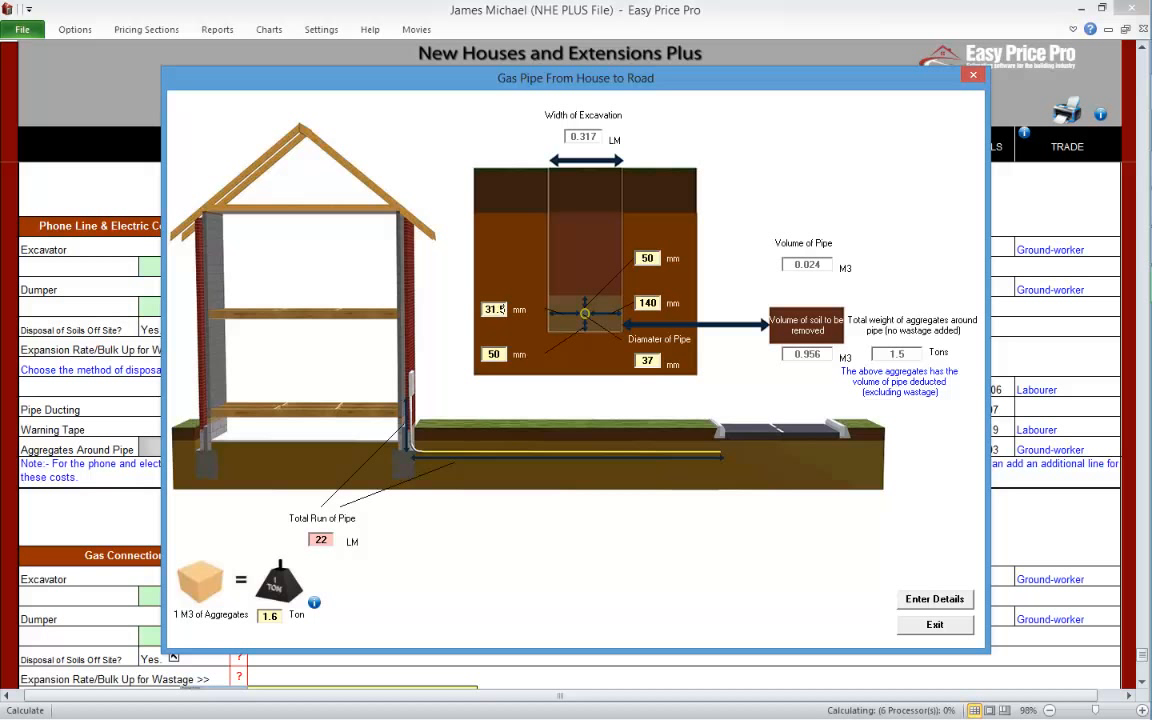
type("31.5")
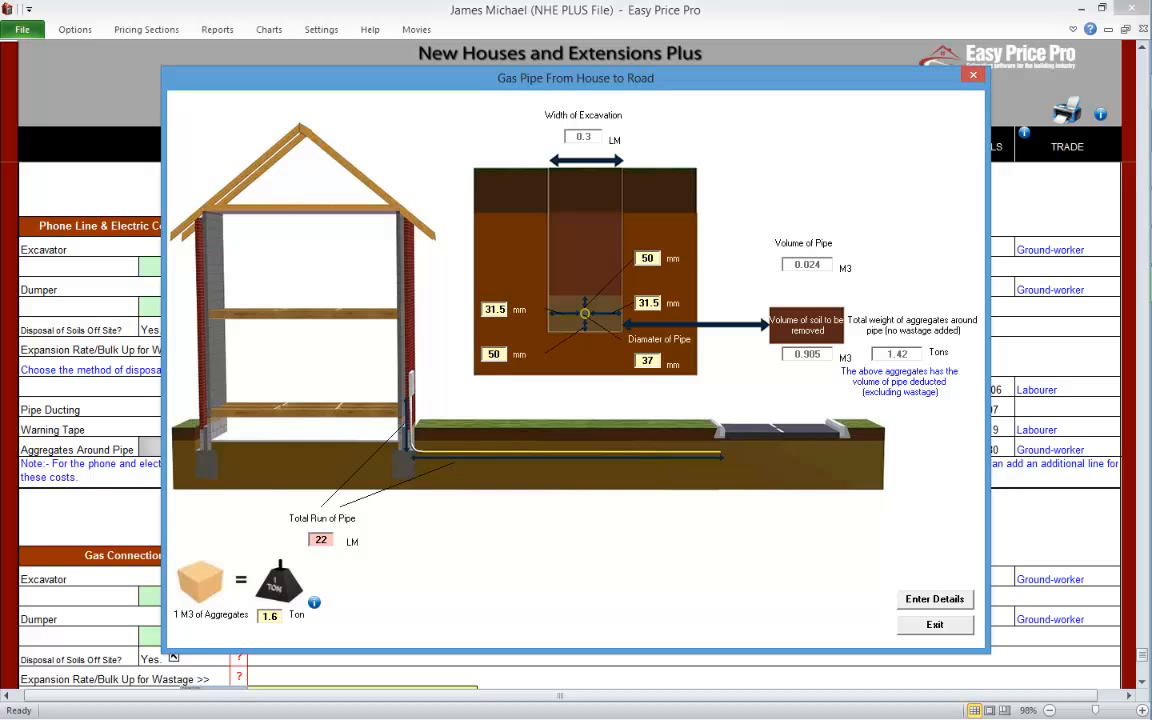
left_click(935, 599)
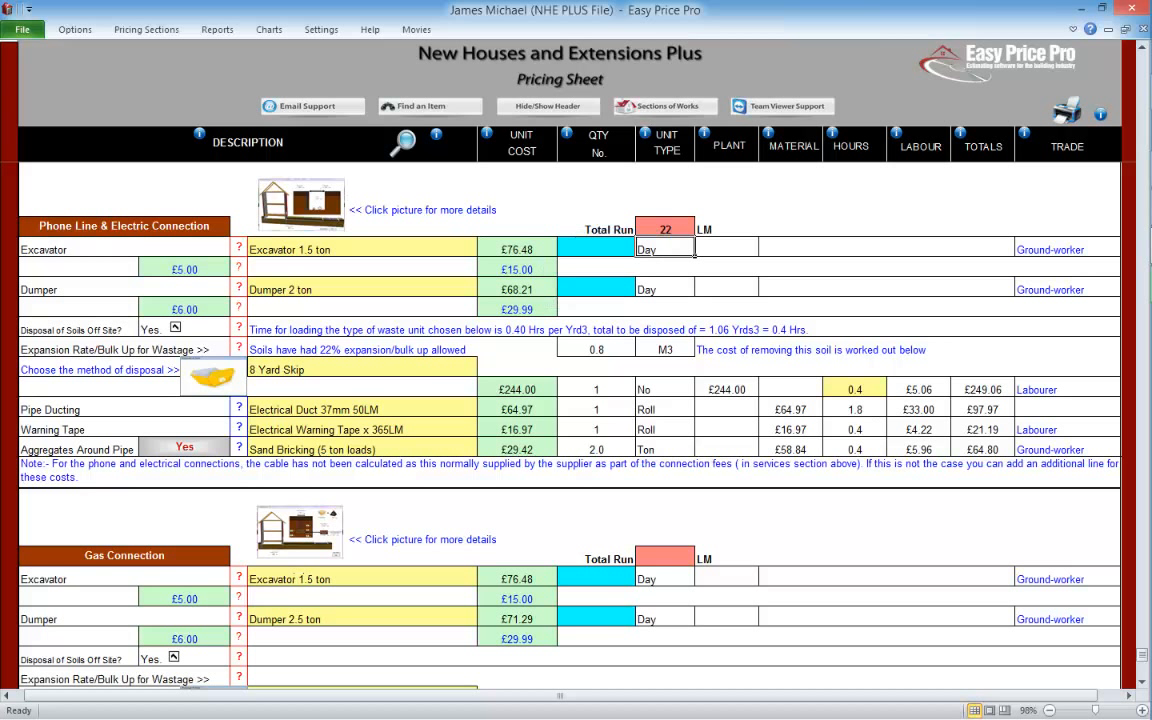
Step: Choose the 2 Yard Skip as the soil disposal method for the Phone Line & Electric Connection
left_click(213, 377)
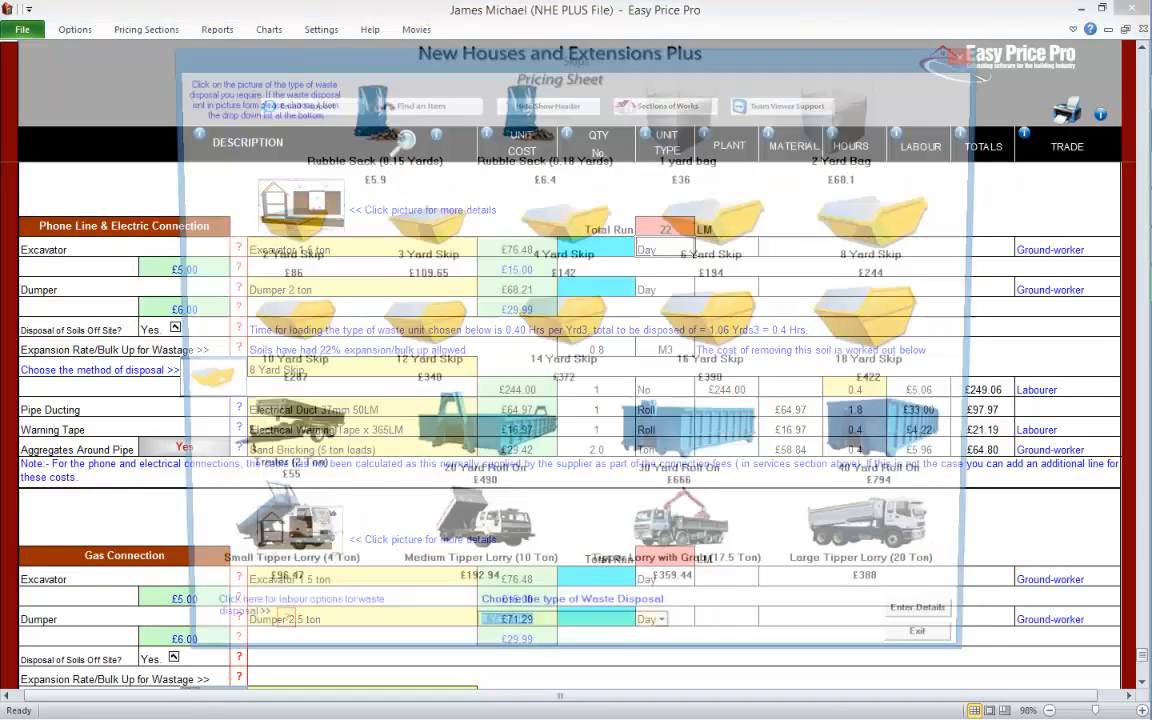
left_click(281, 224)
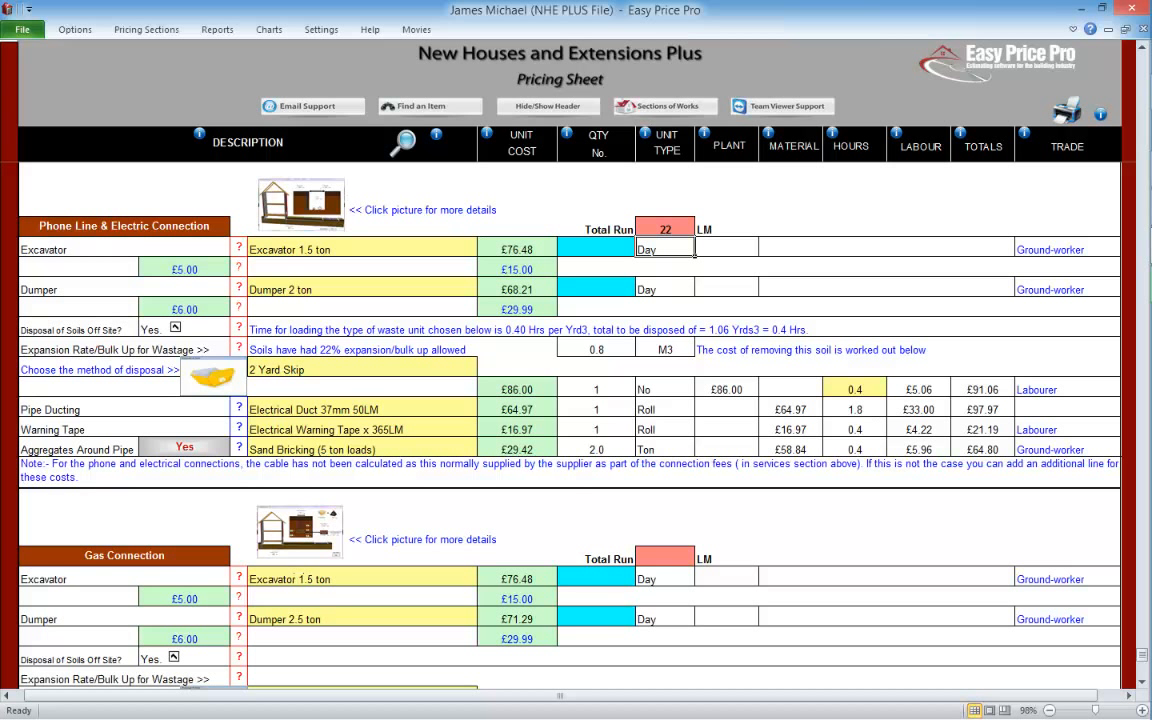
Step: Set the Gas Connection total run to 22 LM and review its pipe and excavation details without changing them
scroll(570, 420, "down", 4)
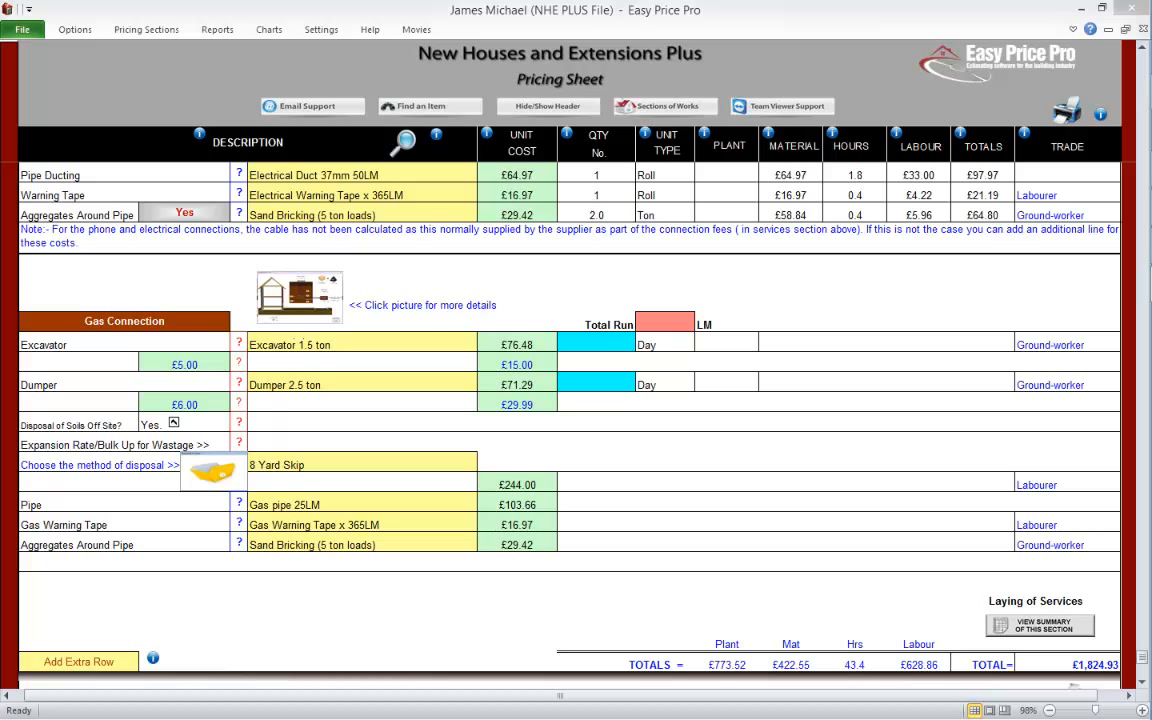
left_click(690, 322)
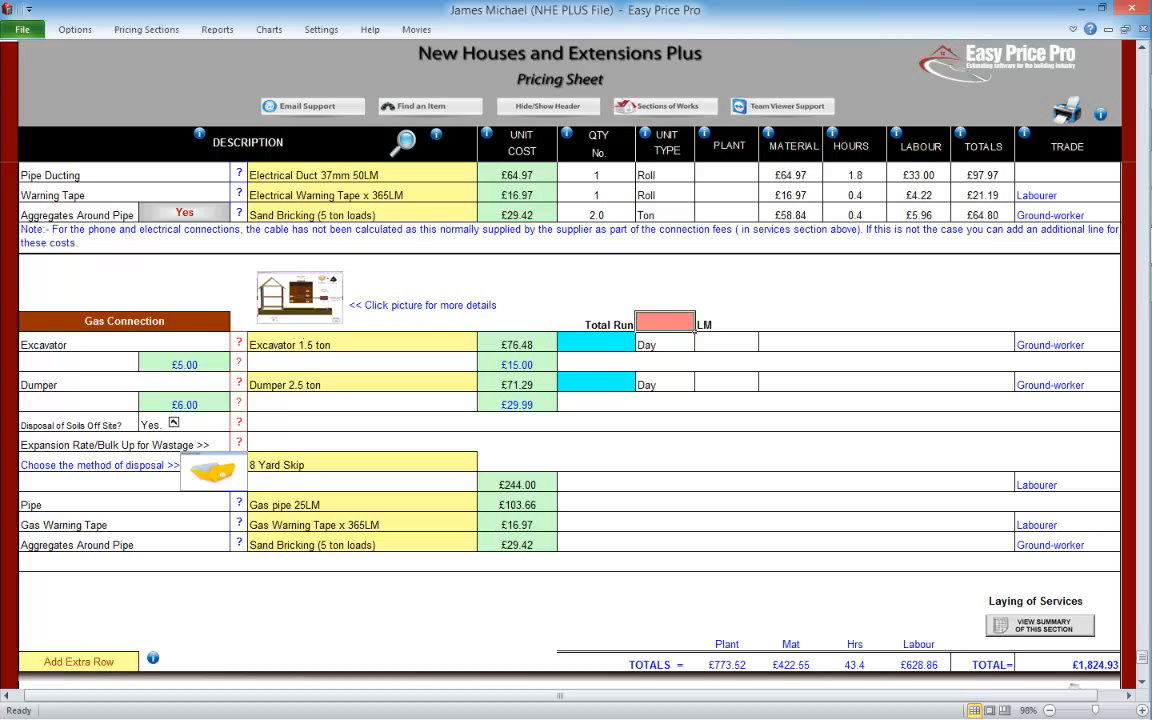
type("22")
key("Return")
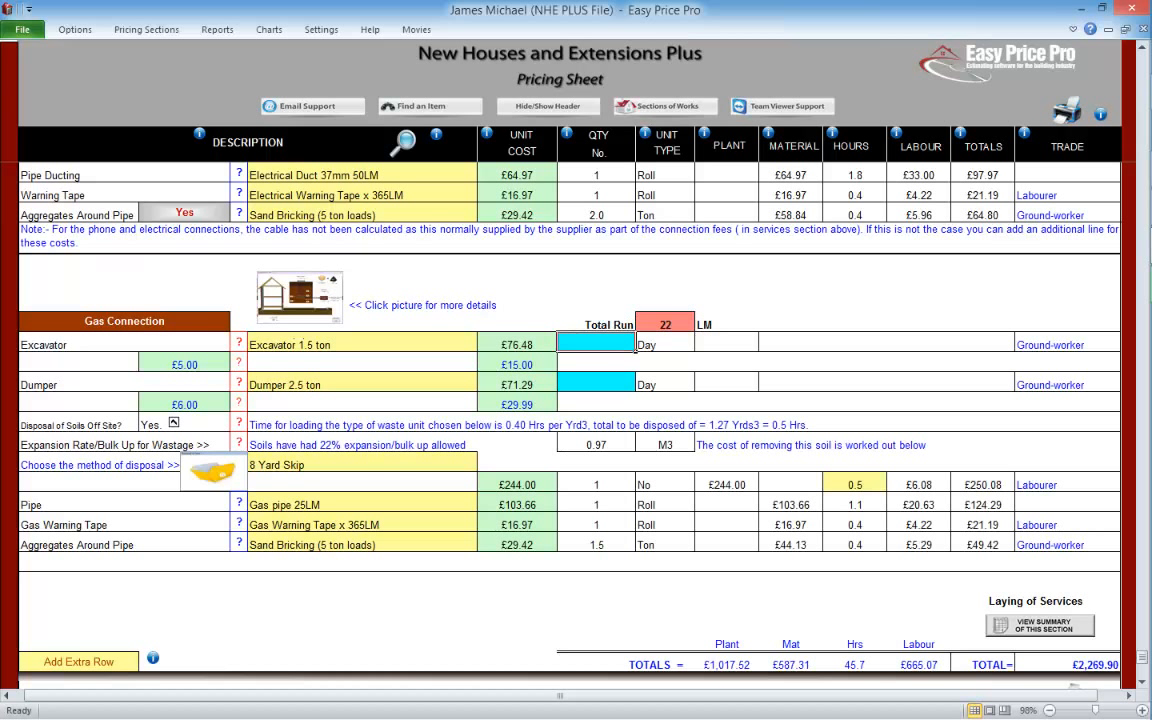
left_click(299, 297)
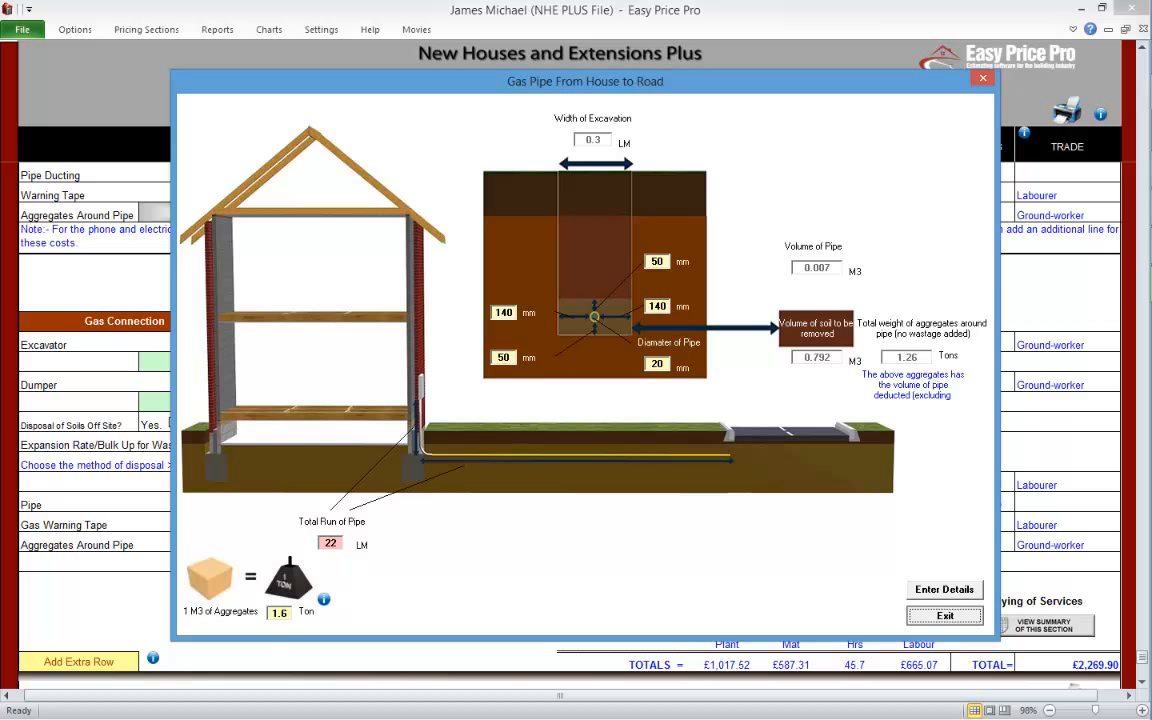
left_click(944, 614)
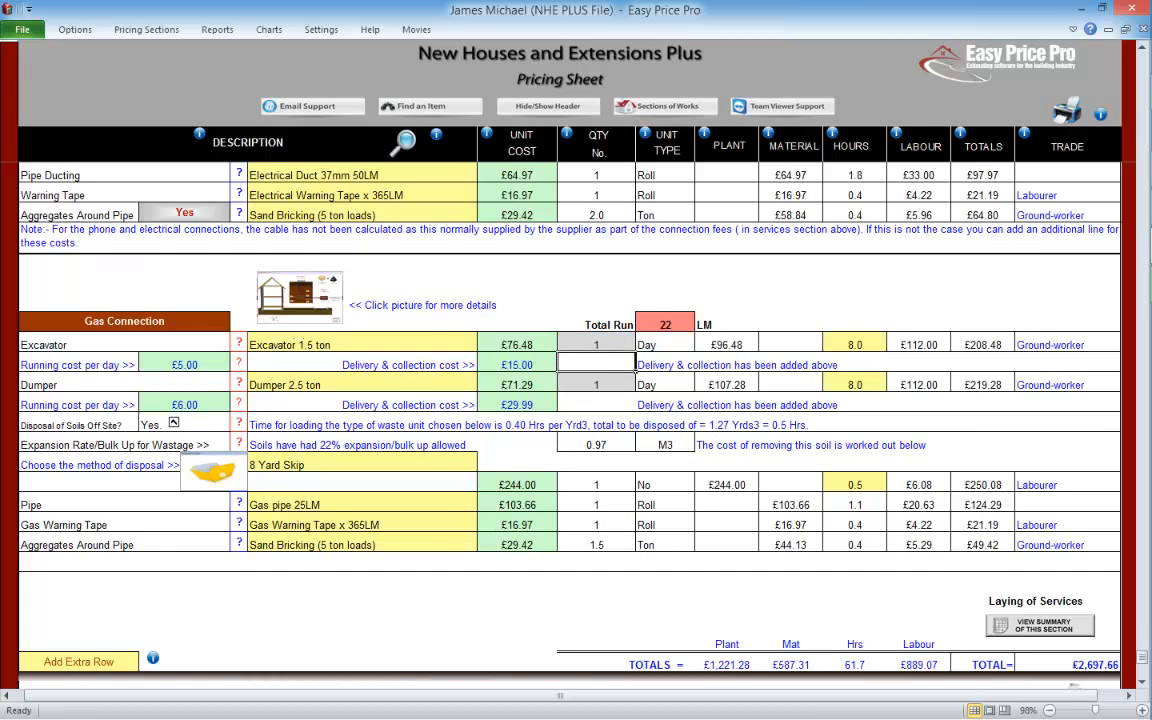
Step: Choose the 2 Yard Skip as the soil disposal method for the Gas Connection
left_click(213, 470)
left_click(282, 225)
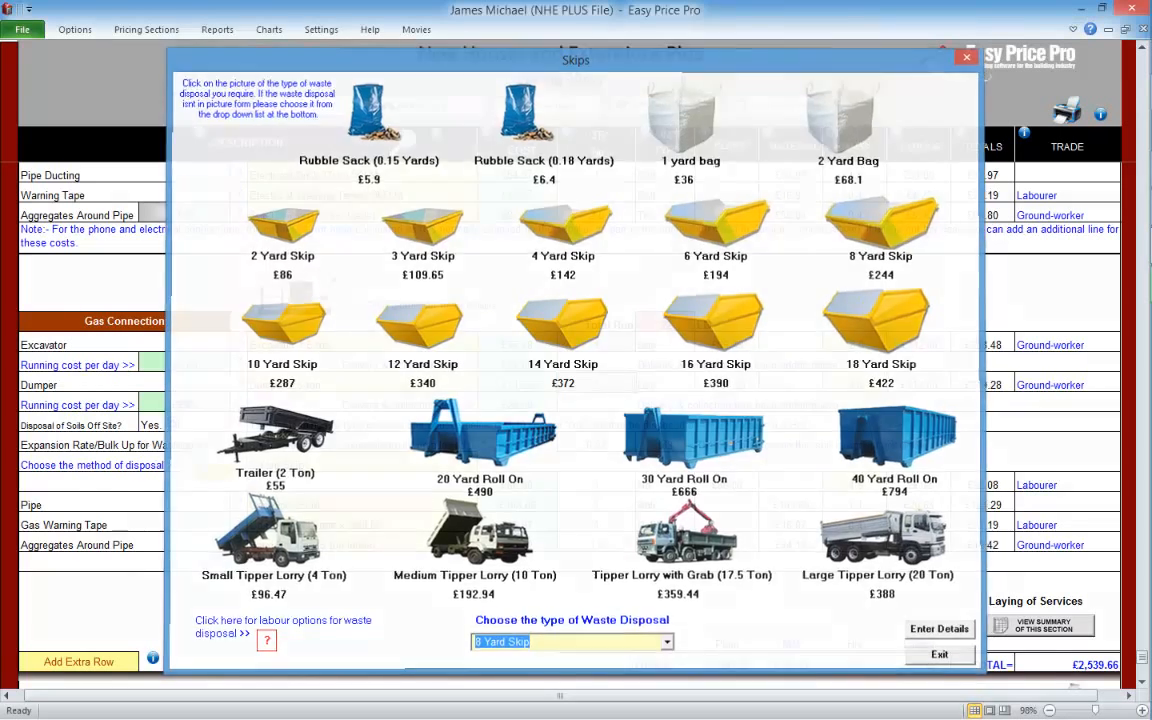